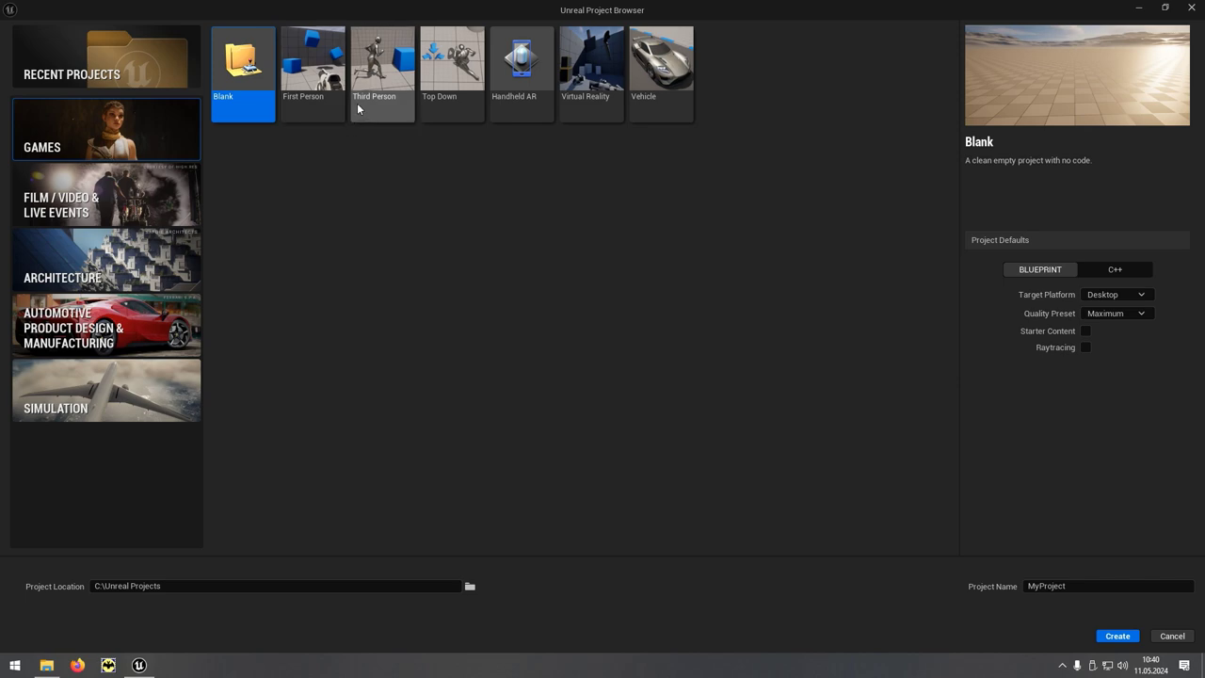
- Create a new MyProject project from the Third Person game template
click(404, 104)
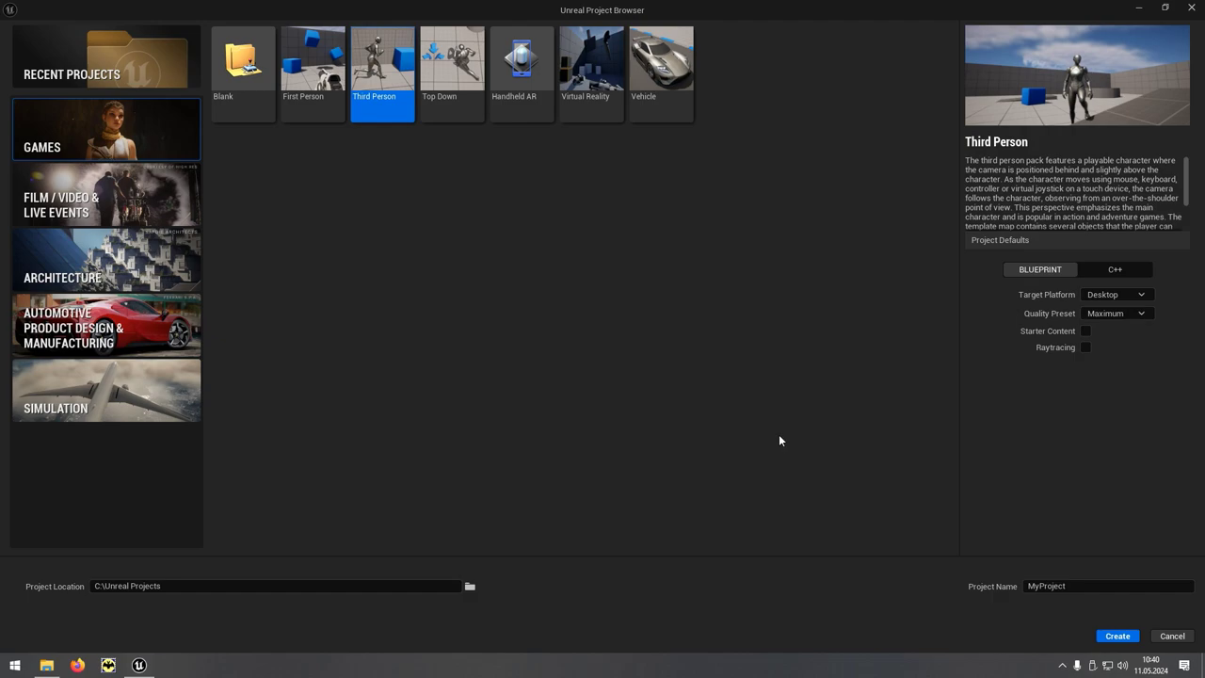
click(1113, 636)
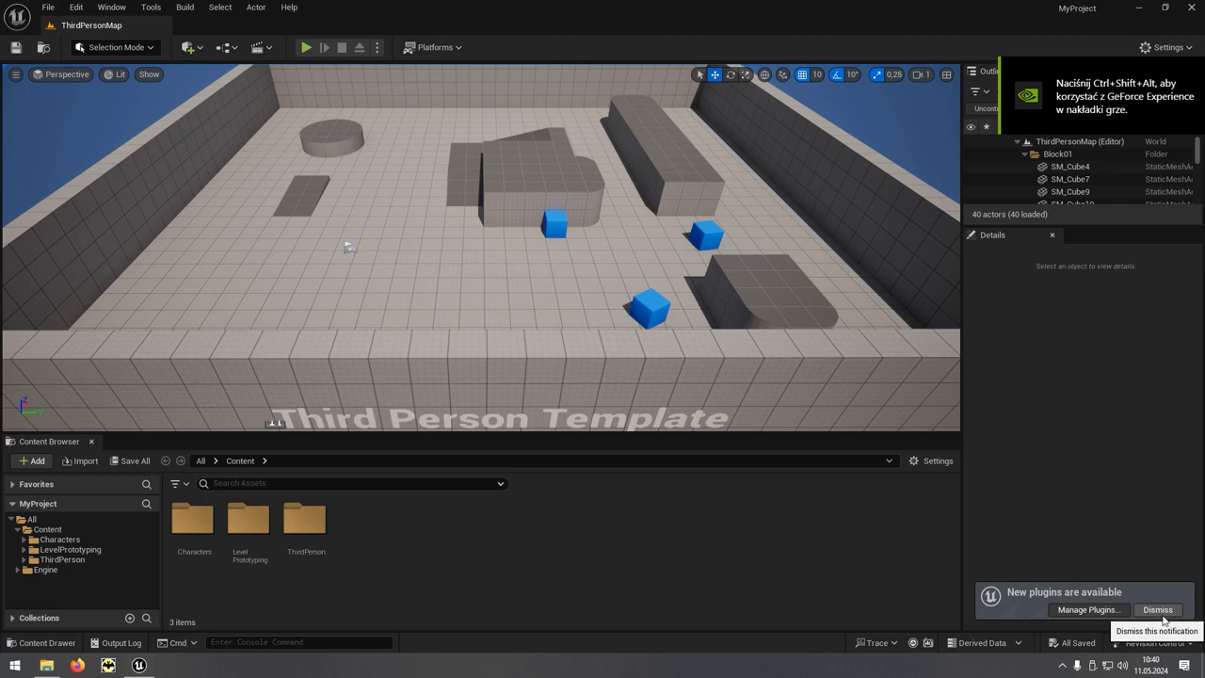
- Dismiss the plugins notice, create and open an SM_Carrot_01 content folder, then switch to File Explorer
click(1160, 612)
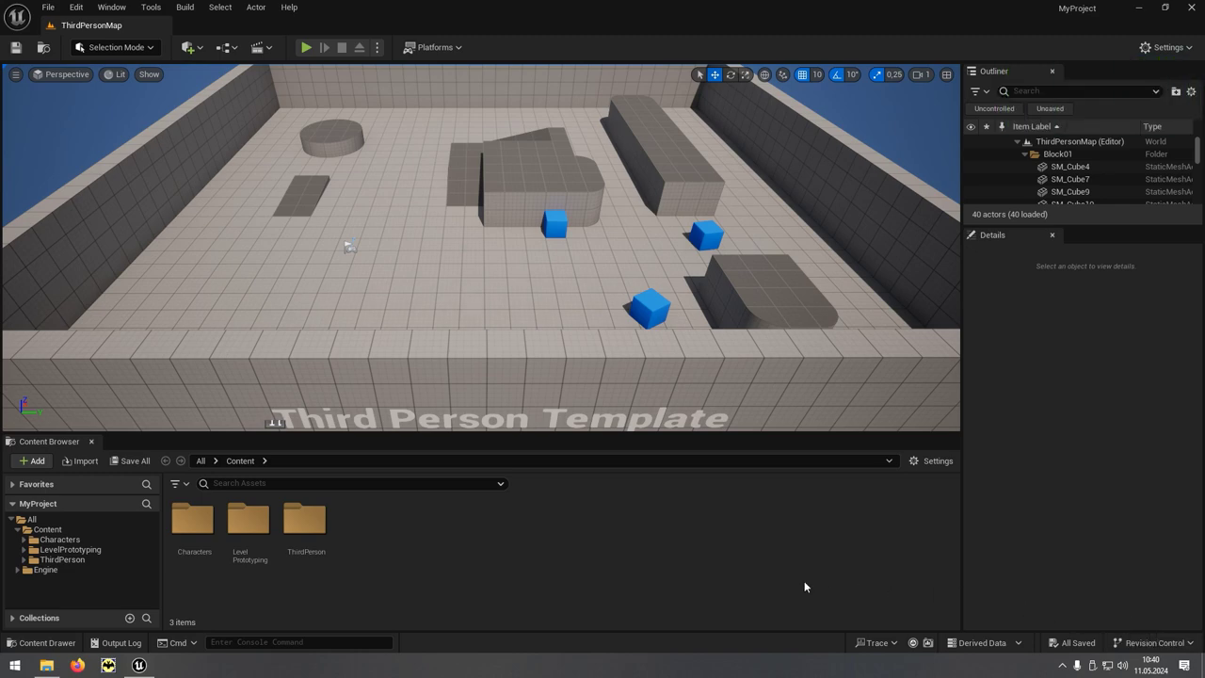
right_click(498, 557)
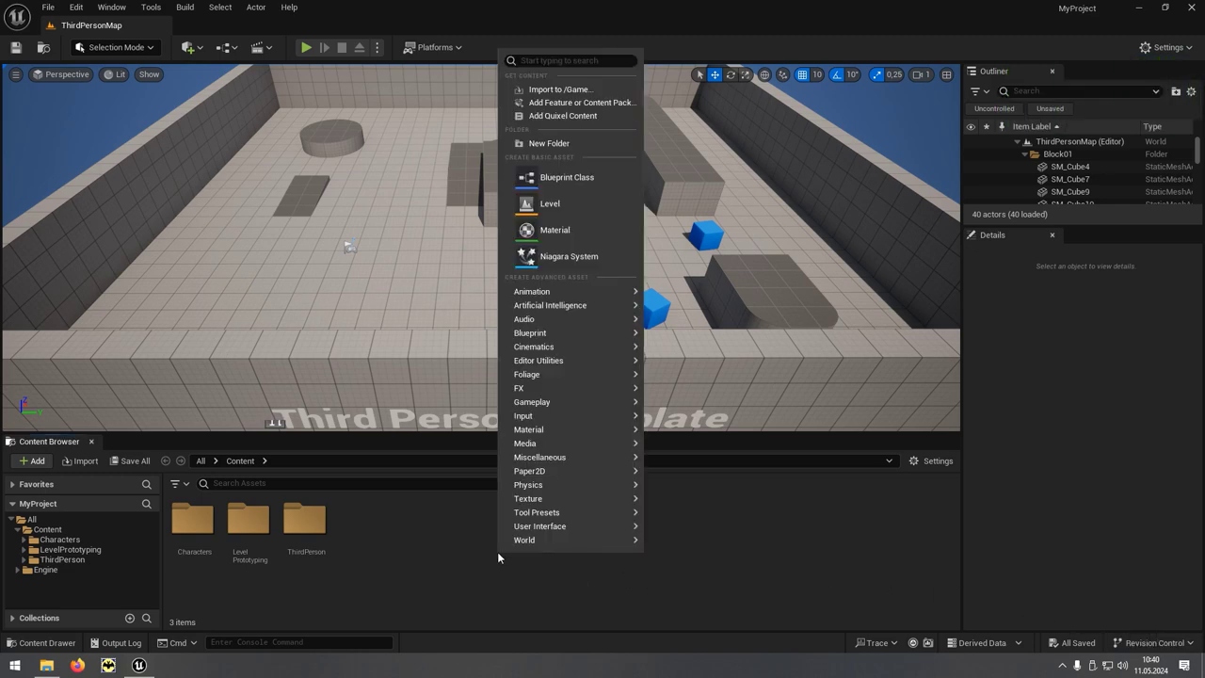
click(579, 146)
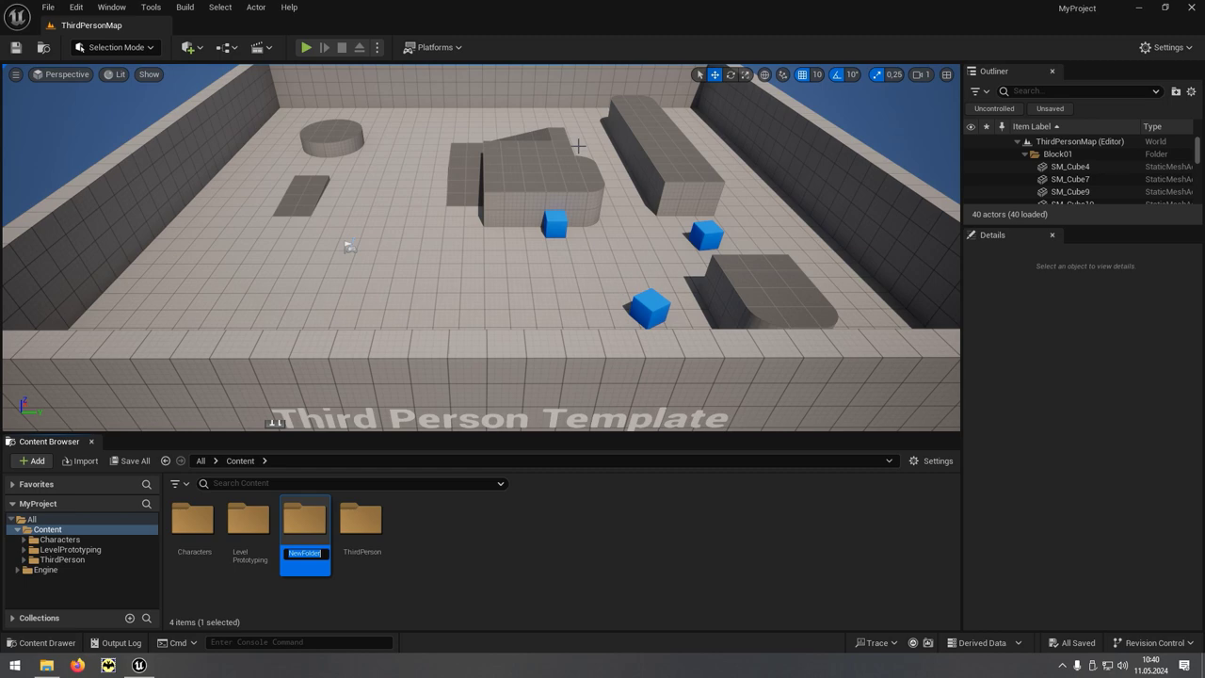
text(SM_Car)
text(rot_01)
key(Return)
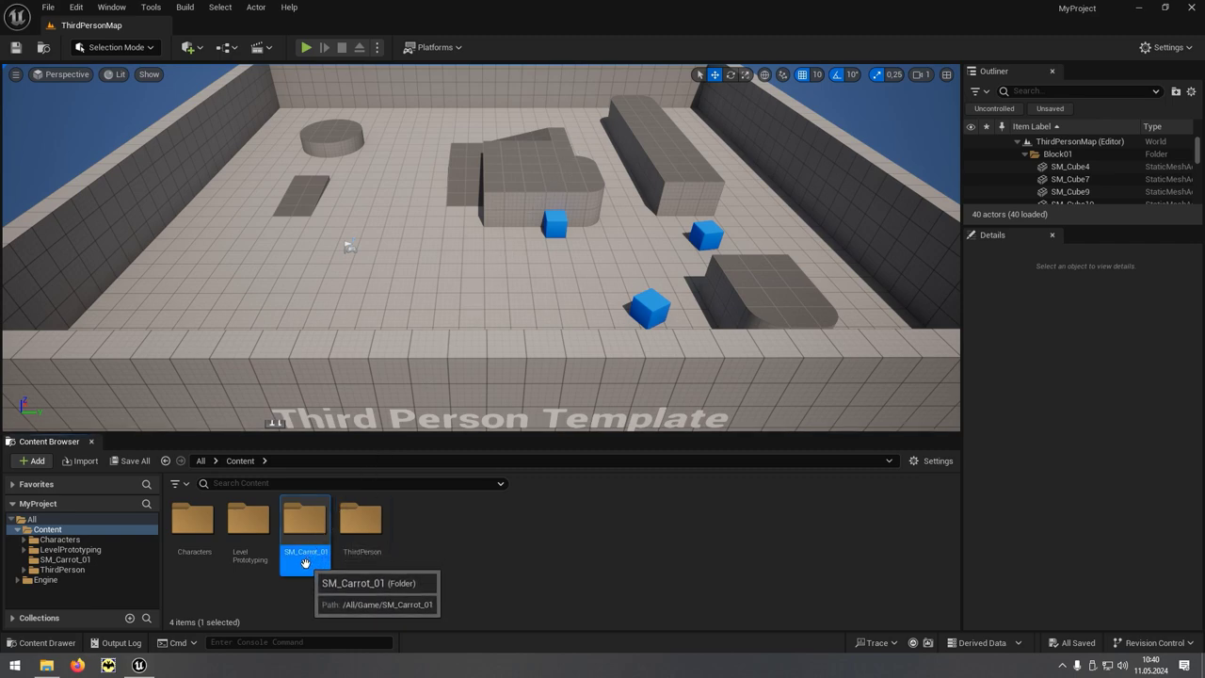
double_click(307, 562)
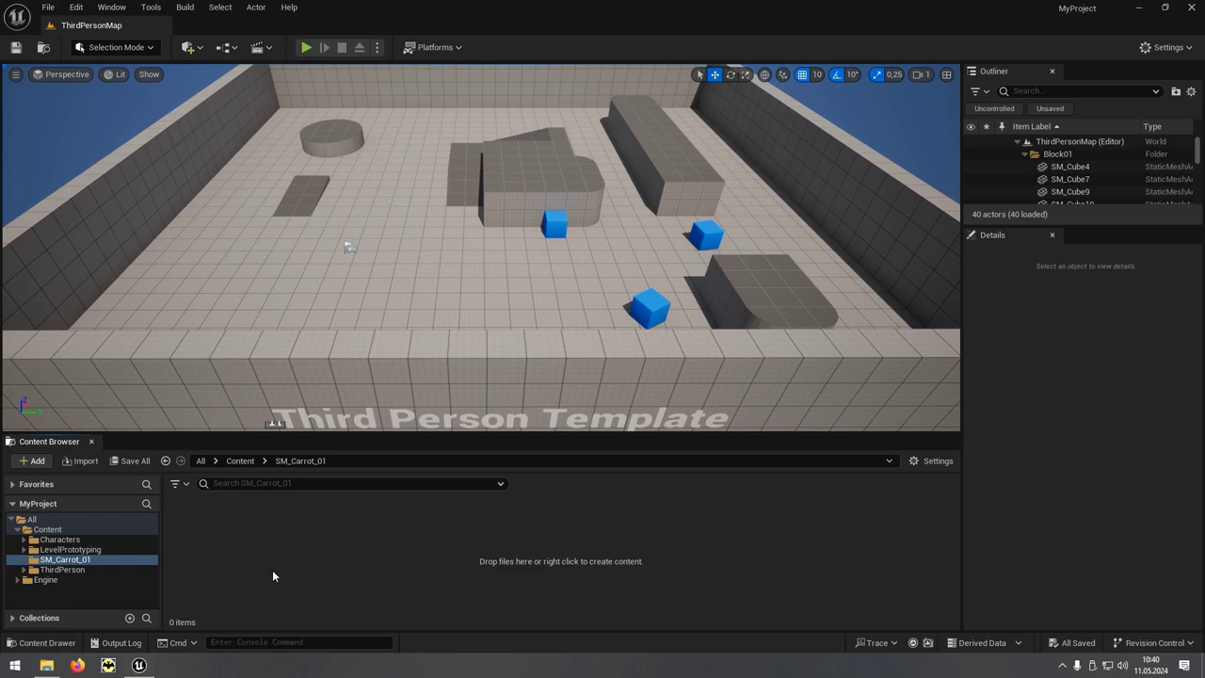
click(46, 665)
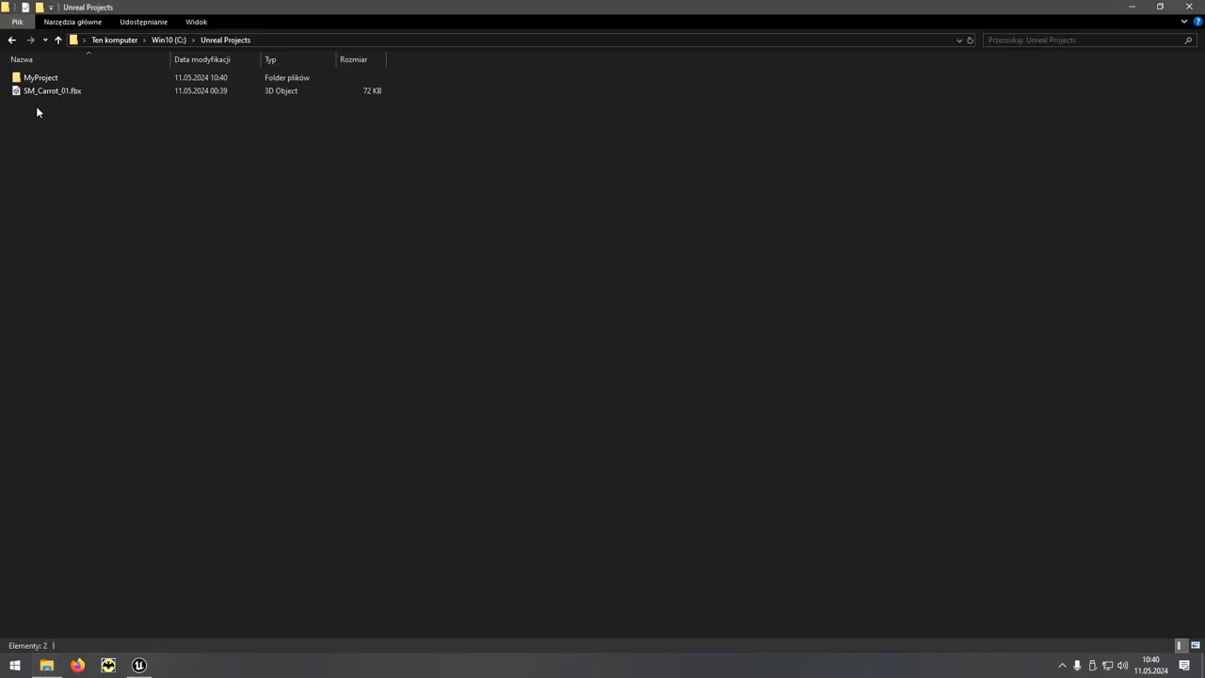
- Drag SM_Carrot_01.fbx from File Explorer into Unreal's SM_Carrot_01 content folder
click(89, 91)
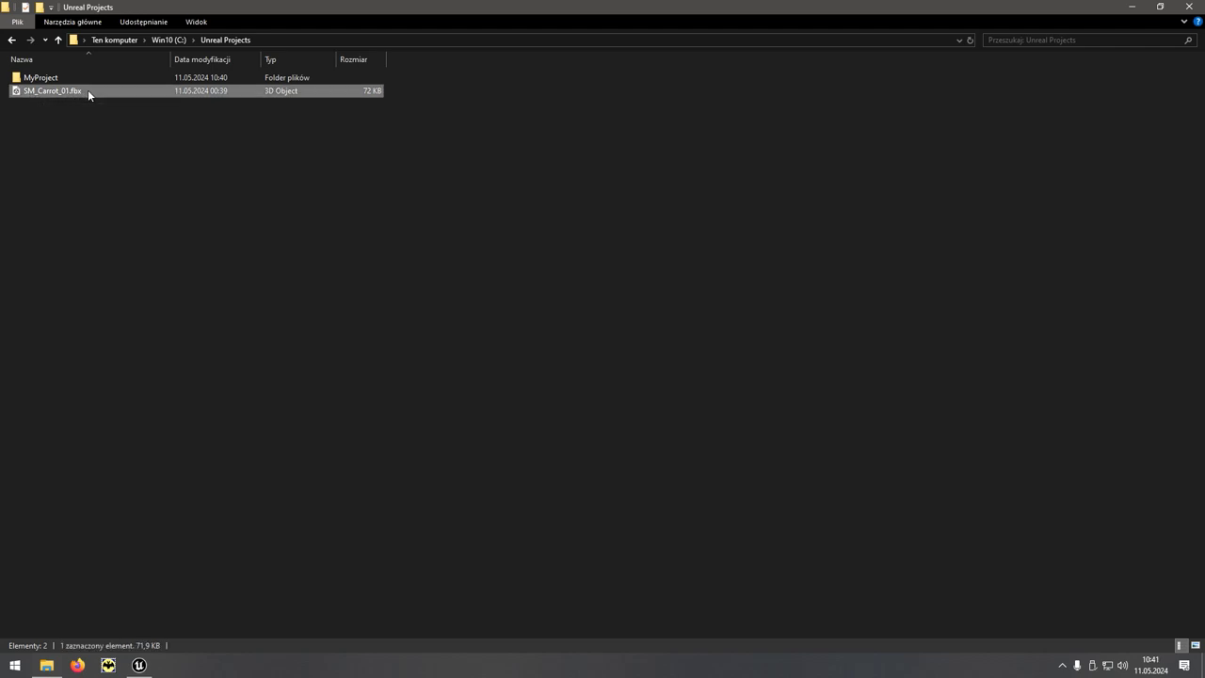
drag(87, 89, 144, 643)
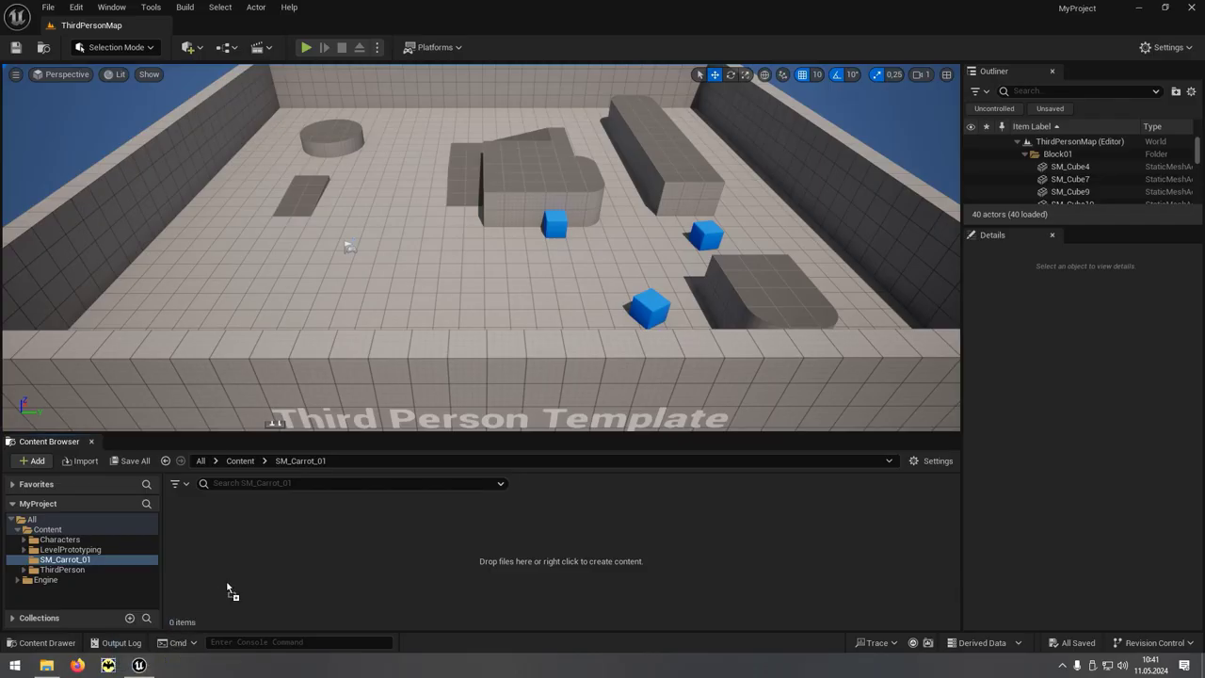
drag(144, 643, 348, 535)
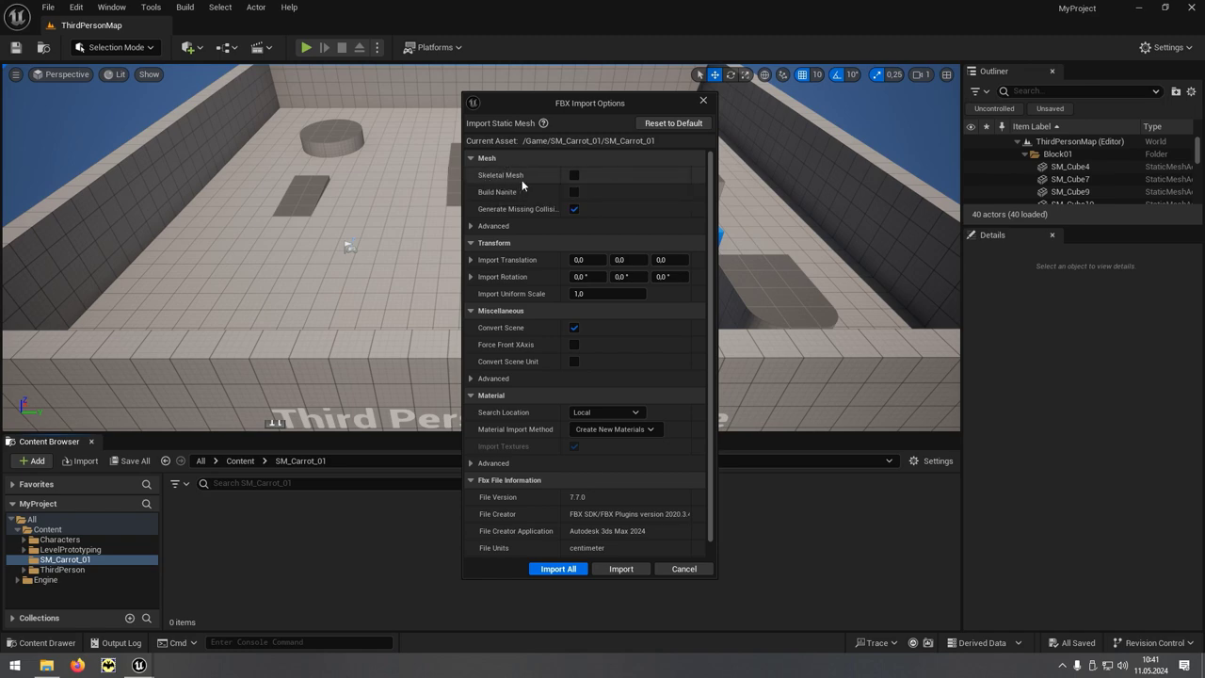
- Import the carrot FBX as a Skeletal Mesh using Import All, then close the Message Log
click(574, 176)
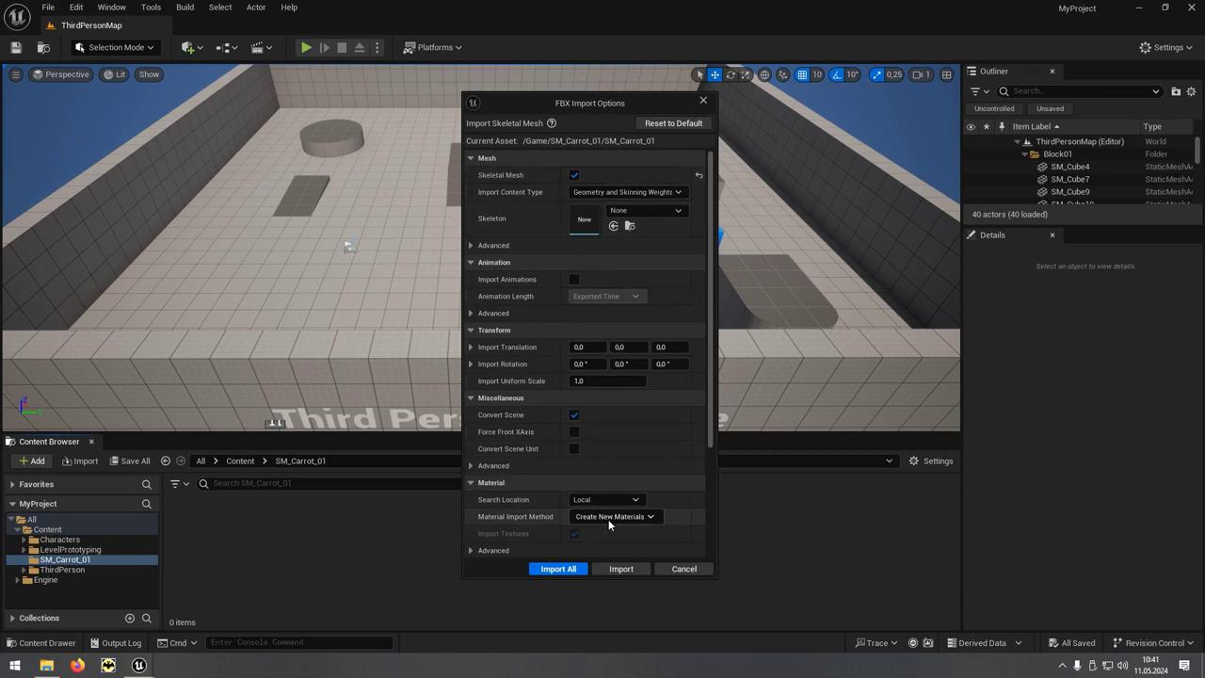
click(638, 567)
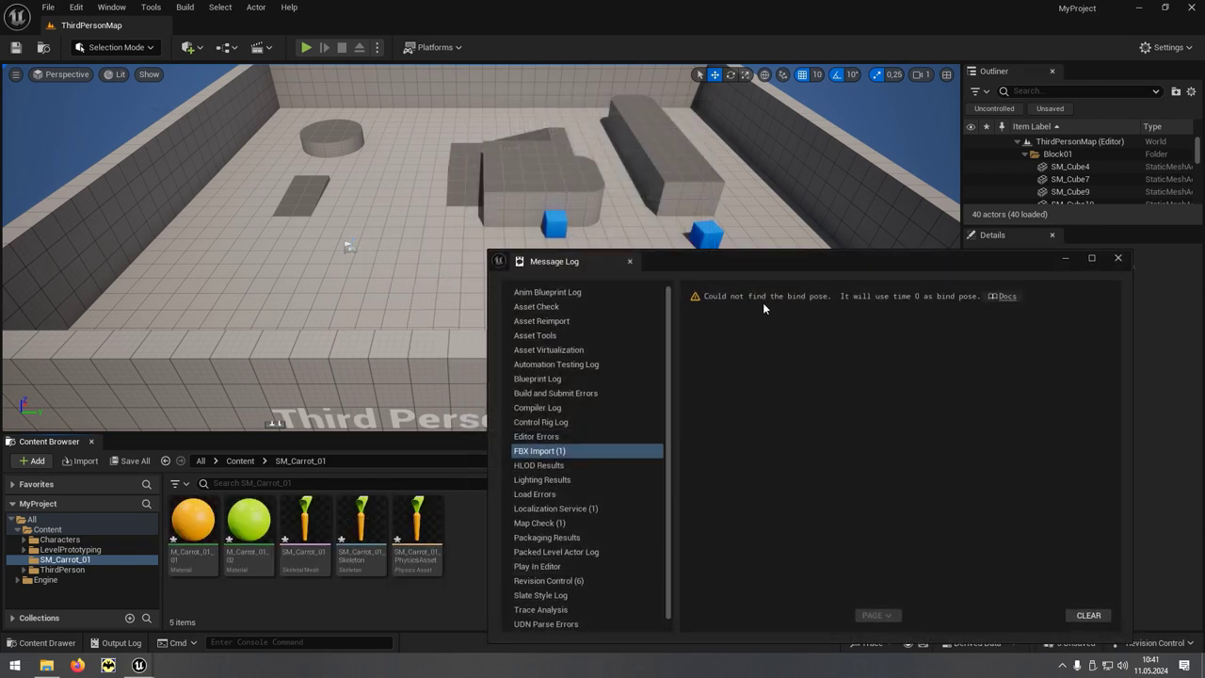
click(1114, 261)
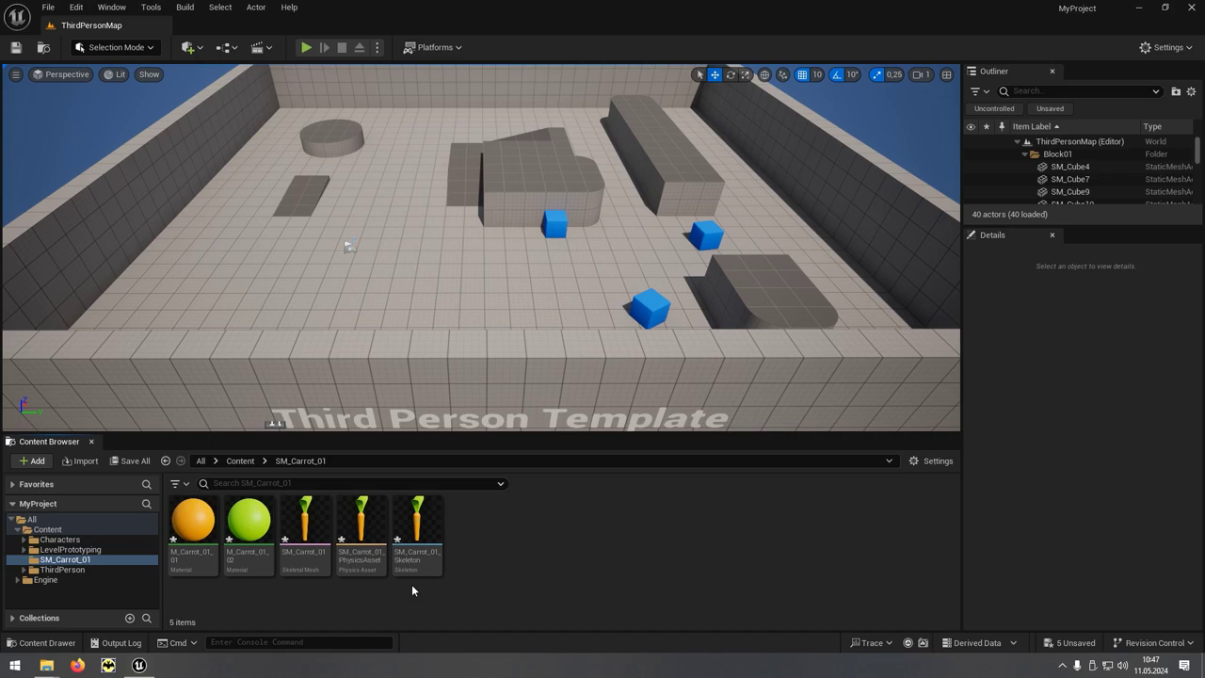
- Open SM_Carrot_01_Skeleton, select the SM_Carrot_01 root bone, and switch to its physics asset
click(433, 560)
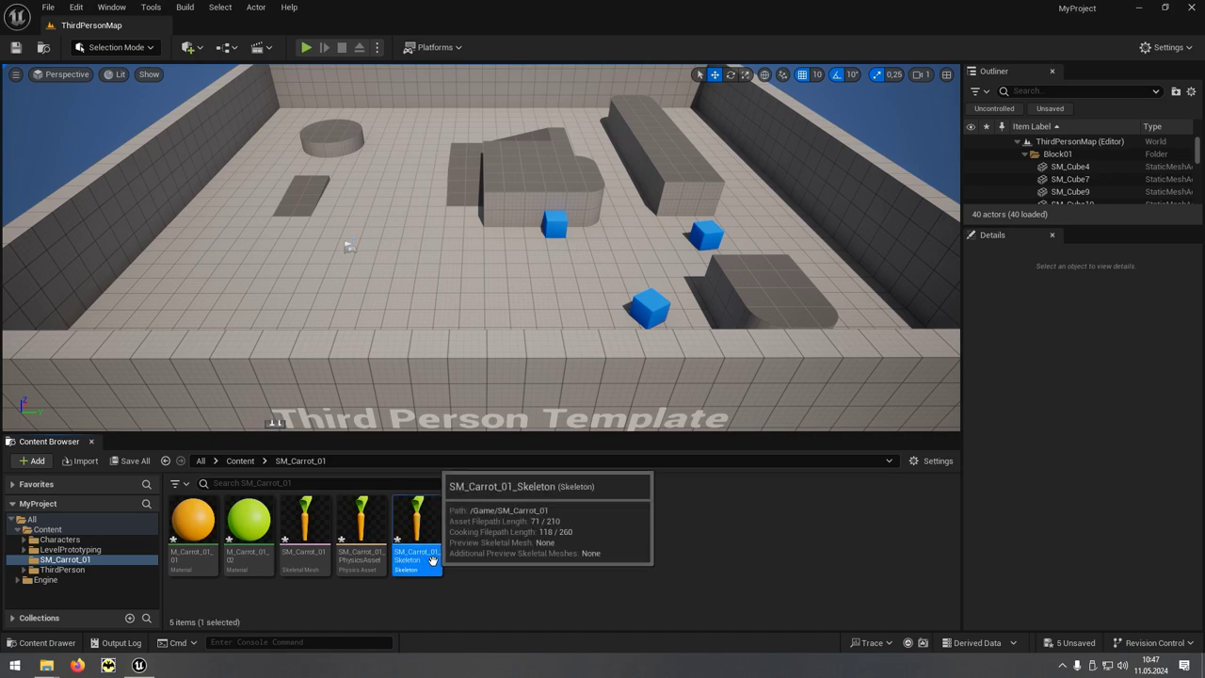
double_click(432, 560)
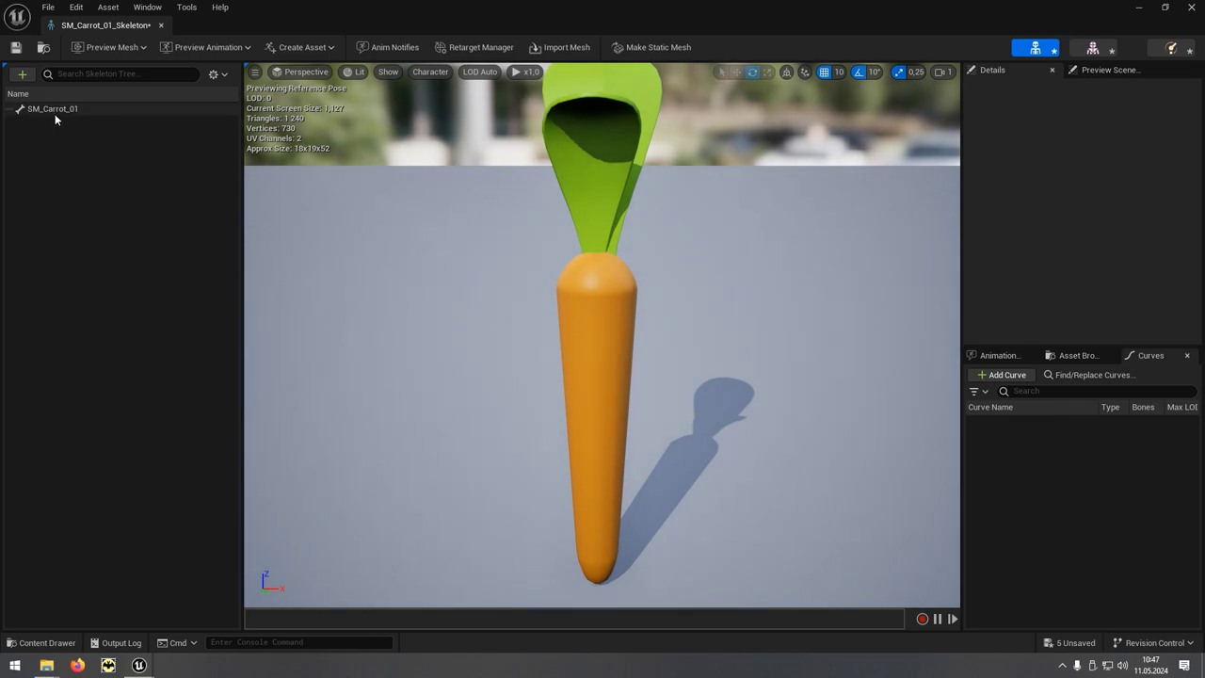
click(96, 110)
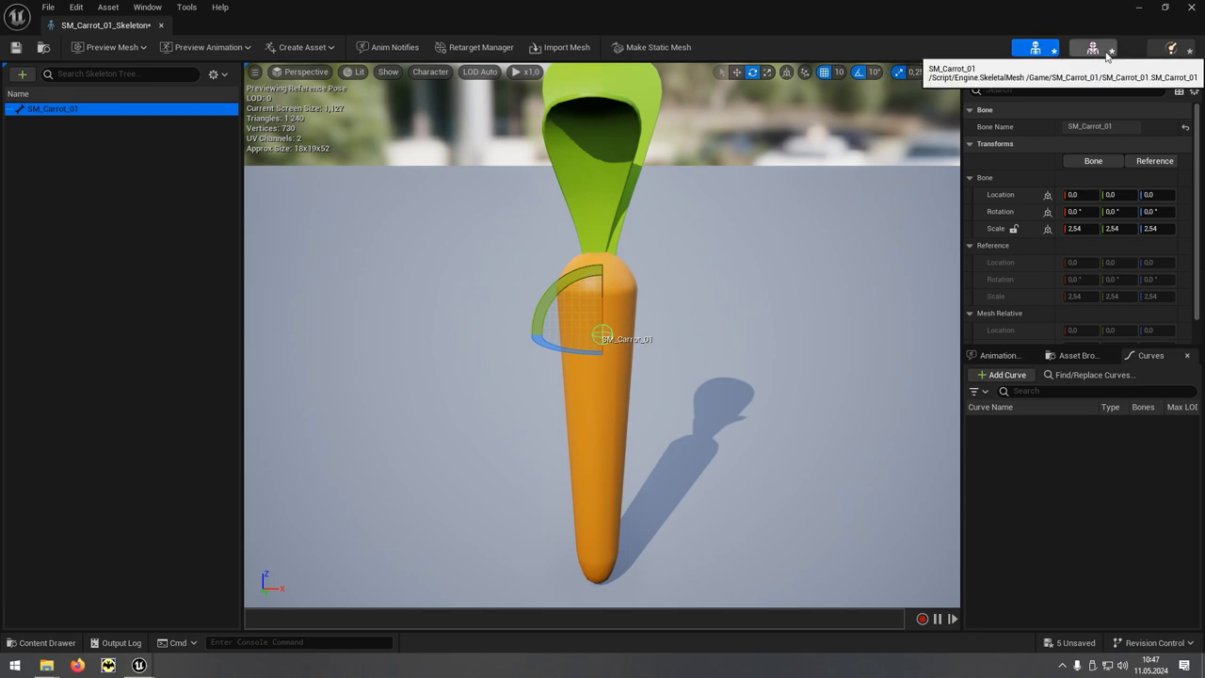
click(1158, 57)
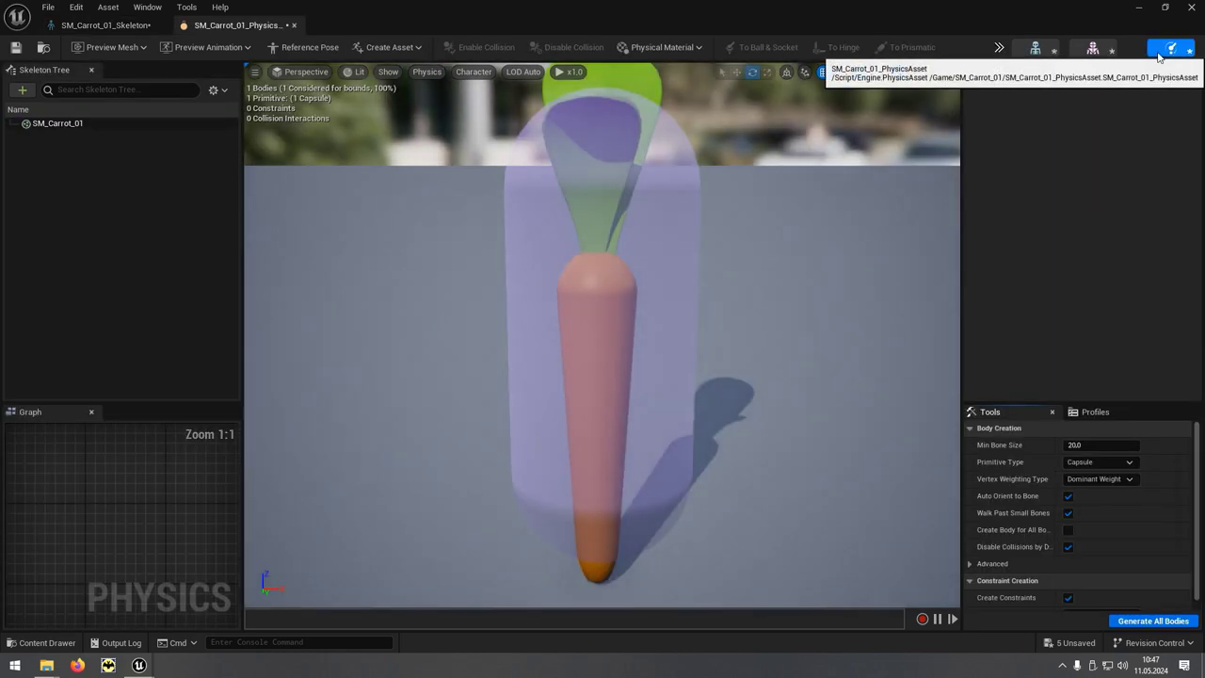
- Simulate the carrot's capsule body and fling it around, then open the SM_Carrot_01 skeletal mesh
click(647, 241)
scroll(648, 241, down, 5)
scroll(648, 241, down, 2)
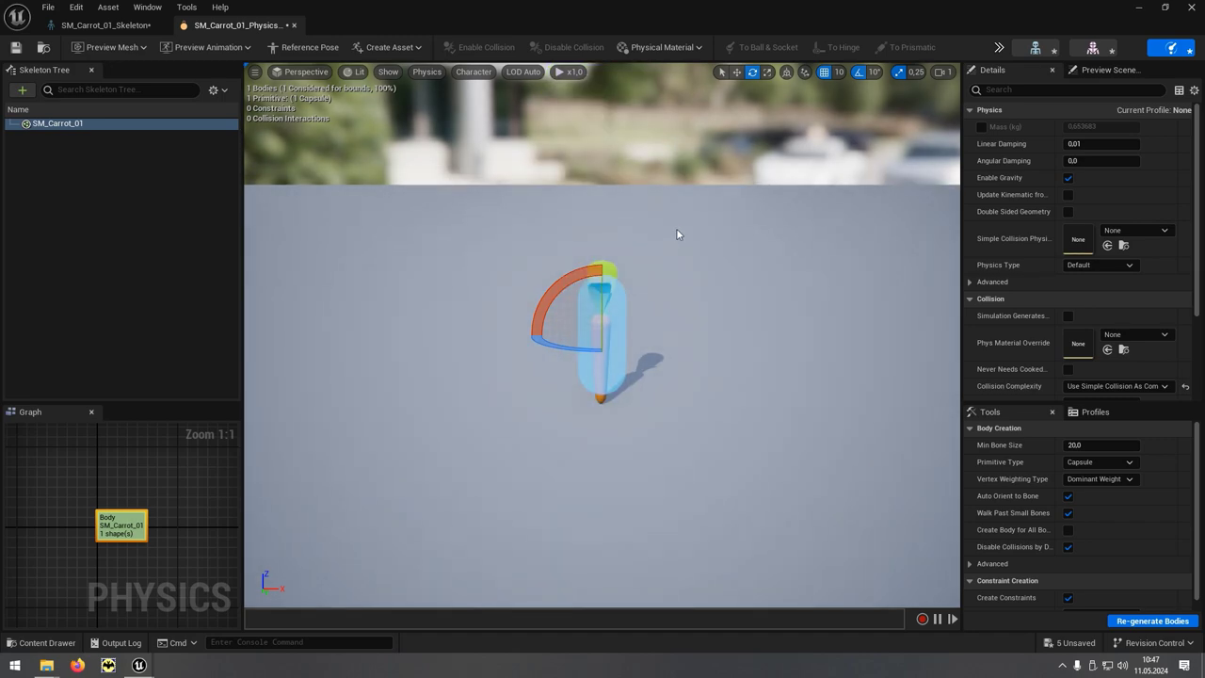
click(1000, 53)
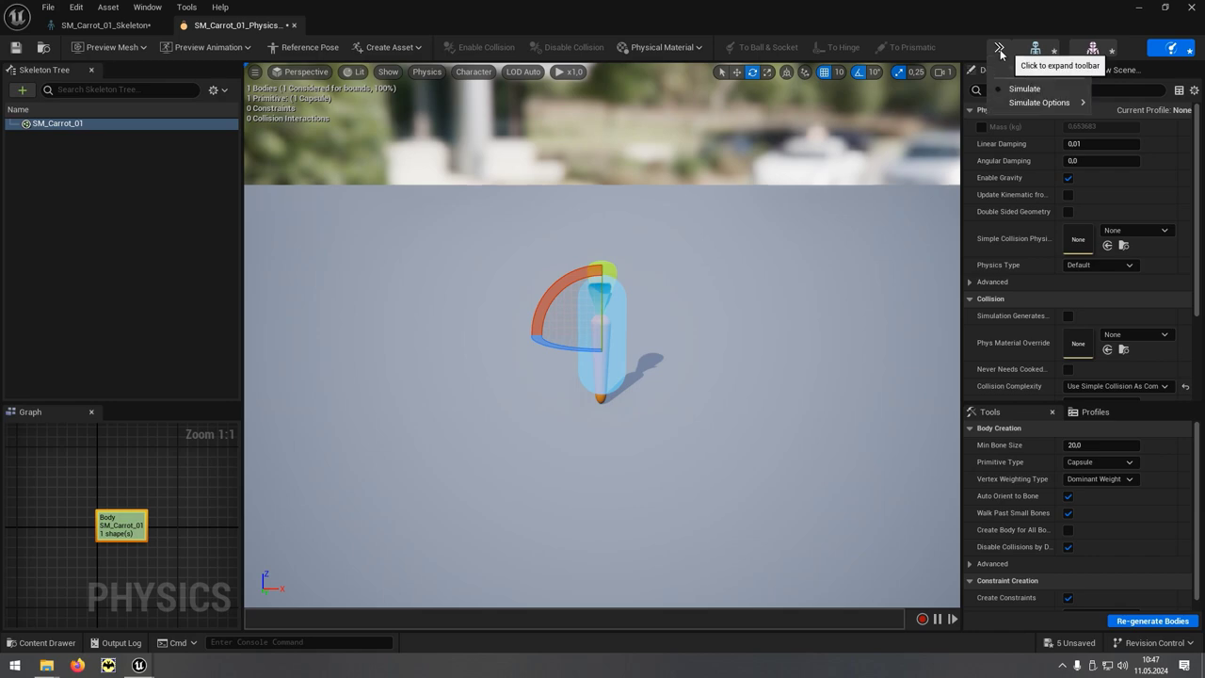
click(1049, 91)
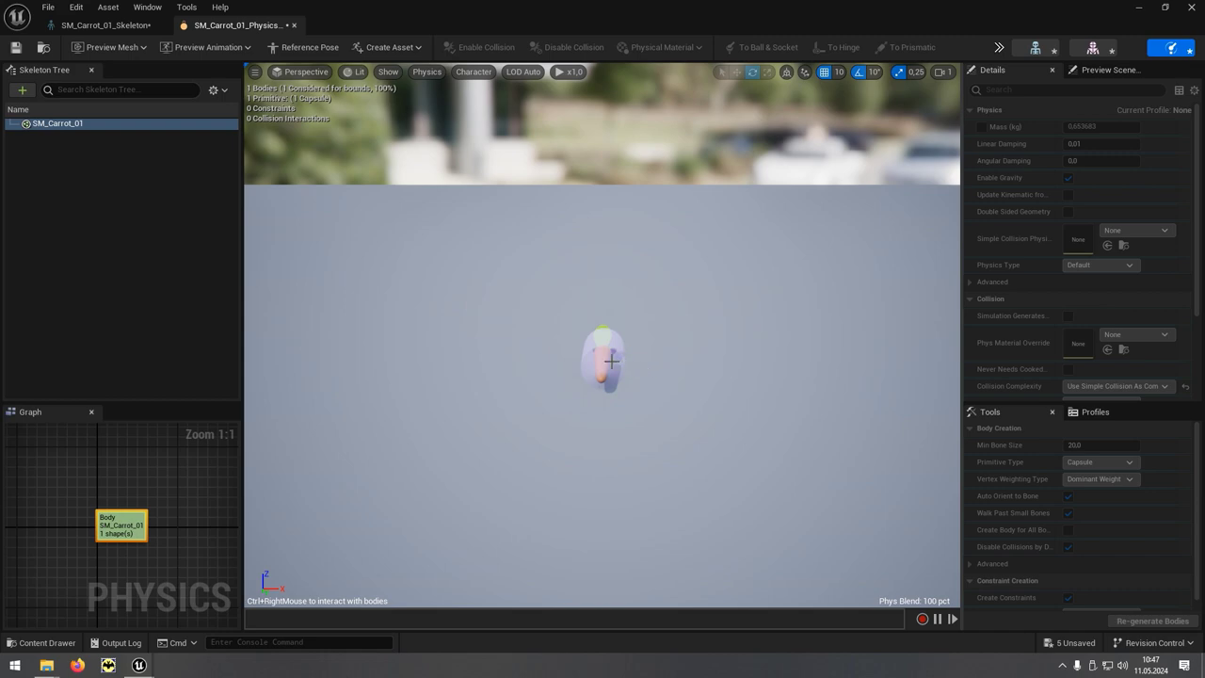
ctrl+right_drag(611, 361, 508, 221)
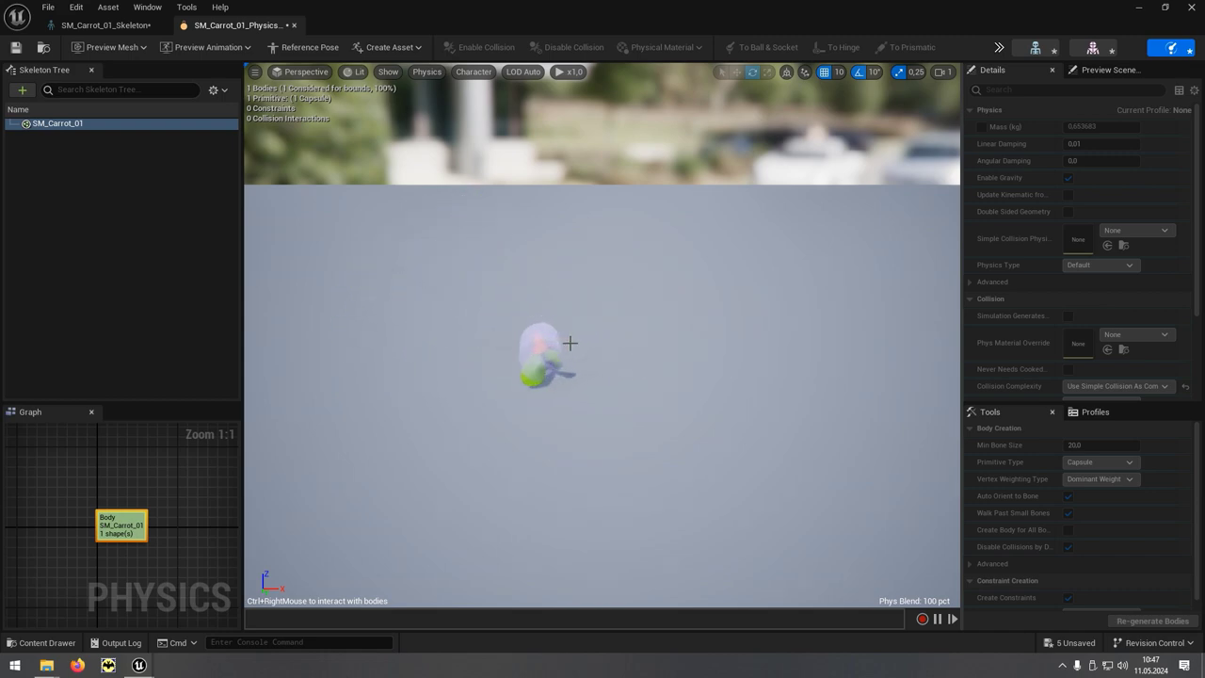
mouse_move(565, 342)
ctrl+right_down()
mouse_move(456, 326)
mouse_move(616, 204)
ctrl+right_up()
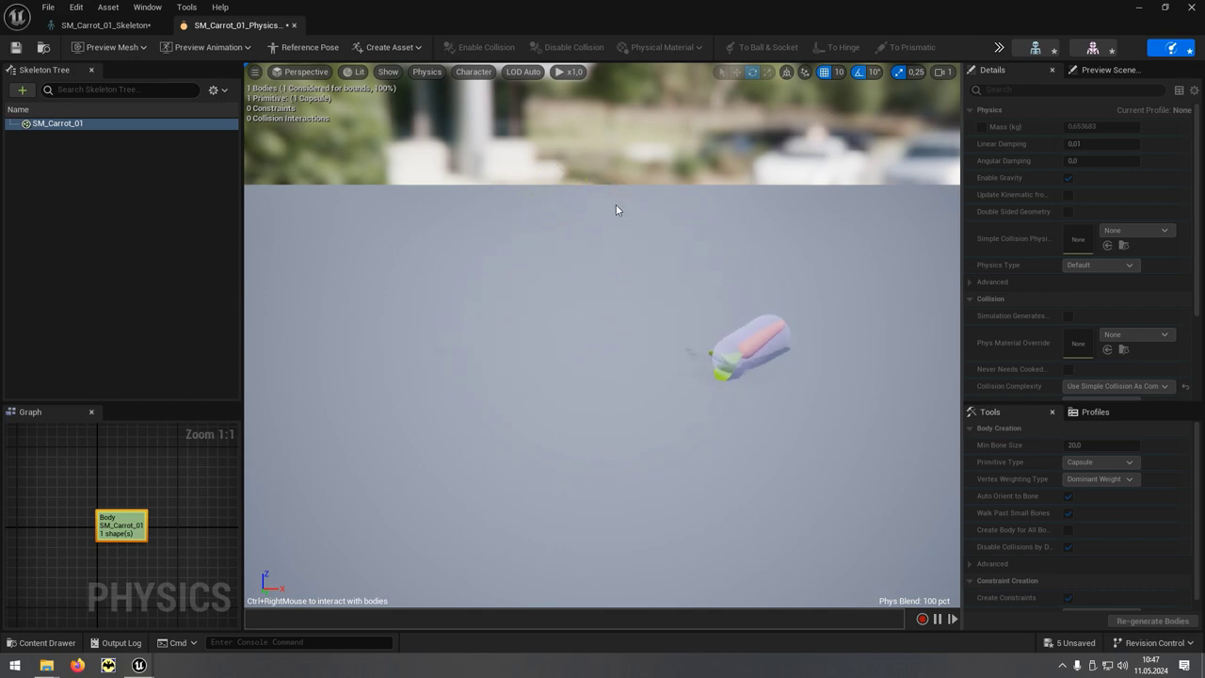
ctrl+right_drag(777, 353, 707, 213)
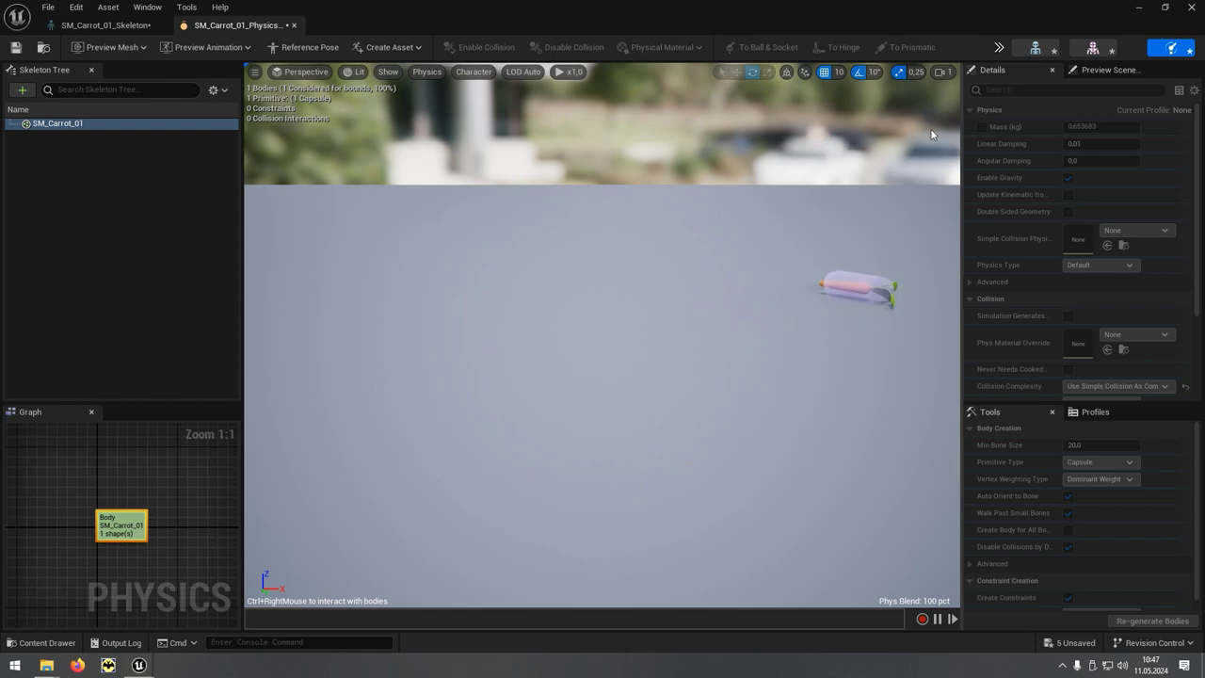
click(1090, 52)
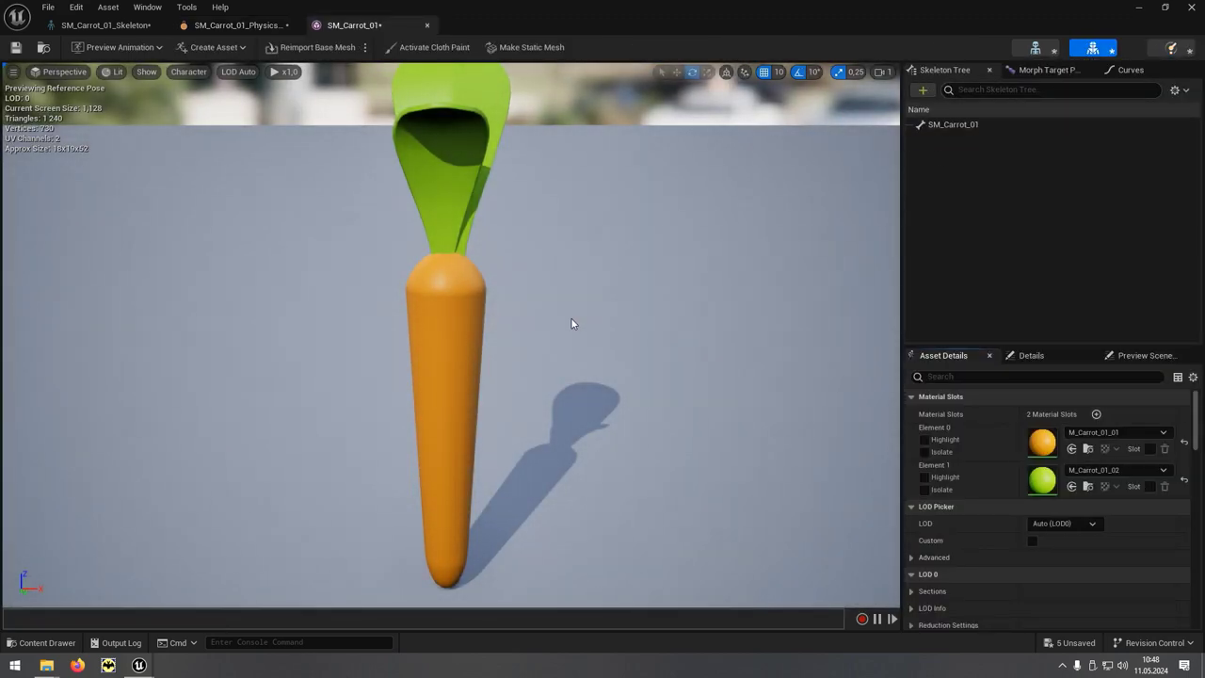
- Create SM_Carrot_01_Clothing from the leaf section, keeping the carrot's physics asset for collision
alt+drag(571, 317, 508, 301)
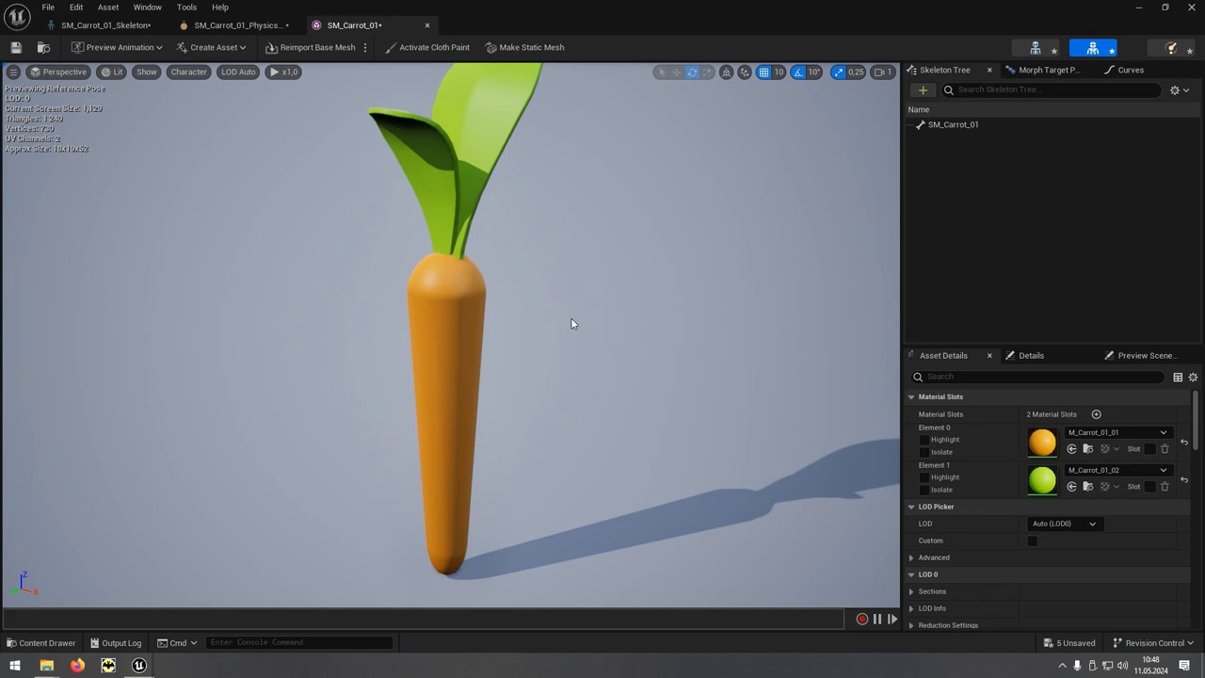
scroll(569, 323, down, 3)
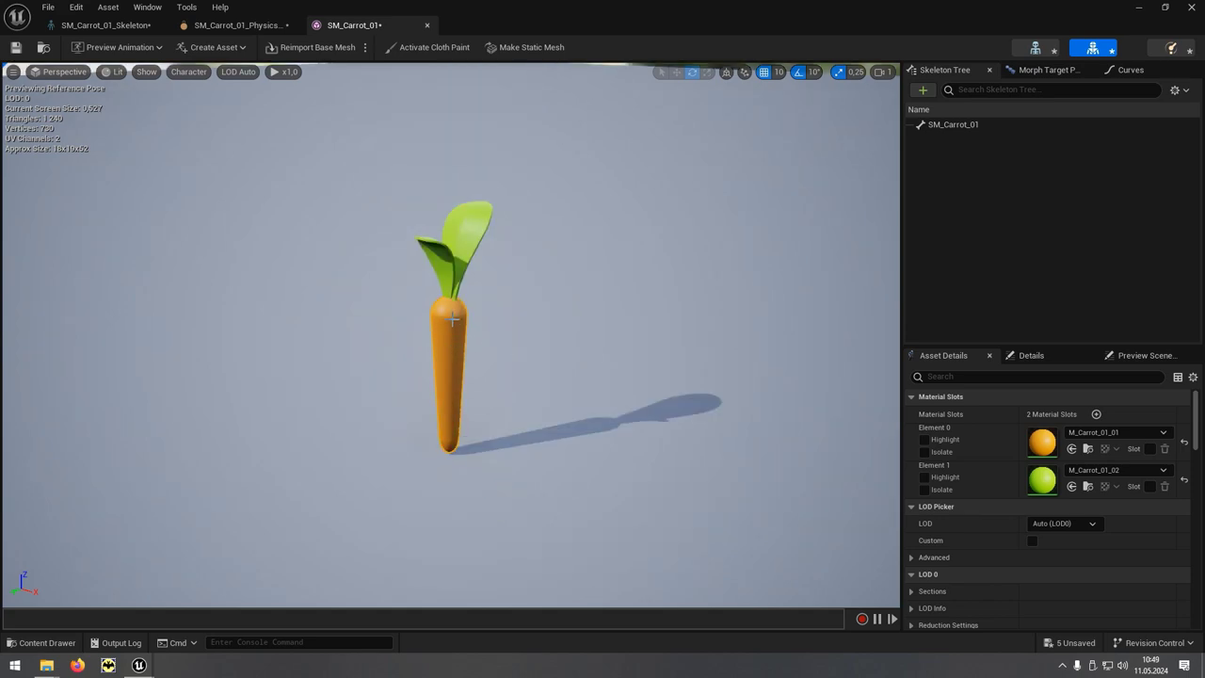
click(455, 264)
right_click(460, 254)
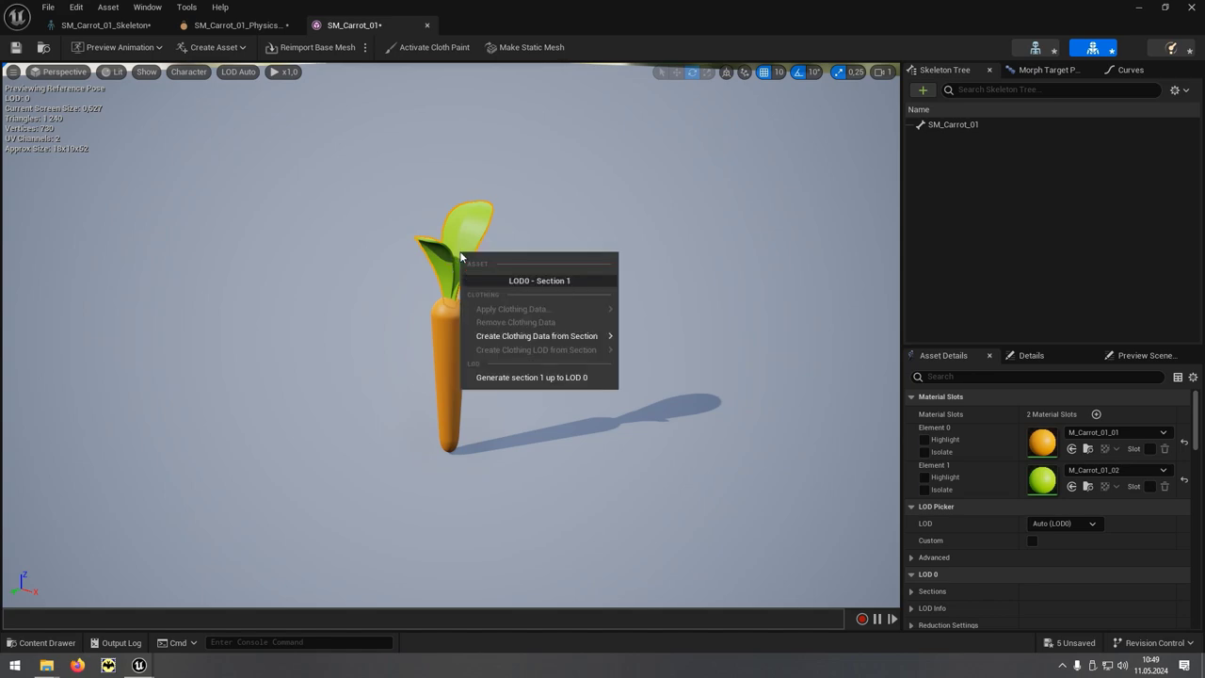
mouse_move(479, 336)
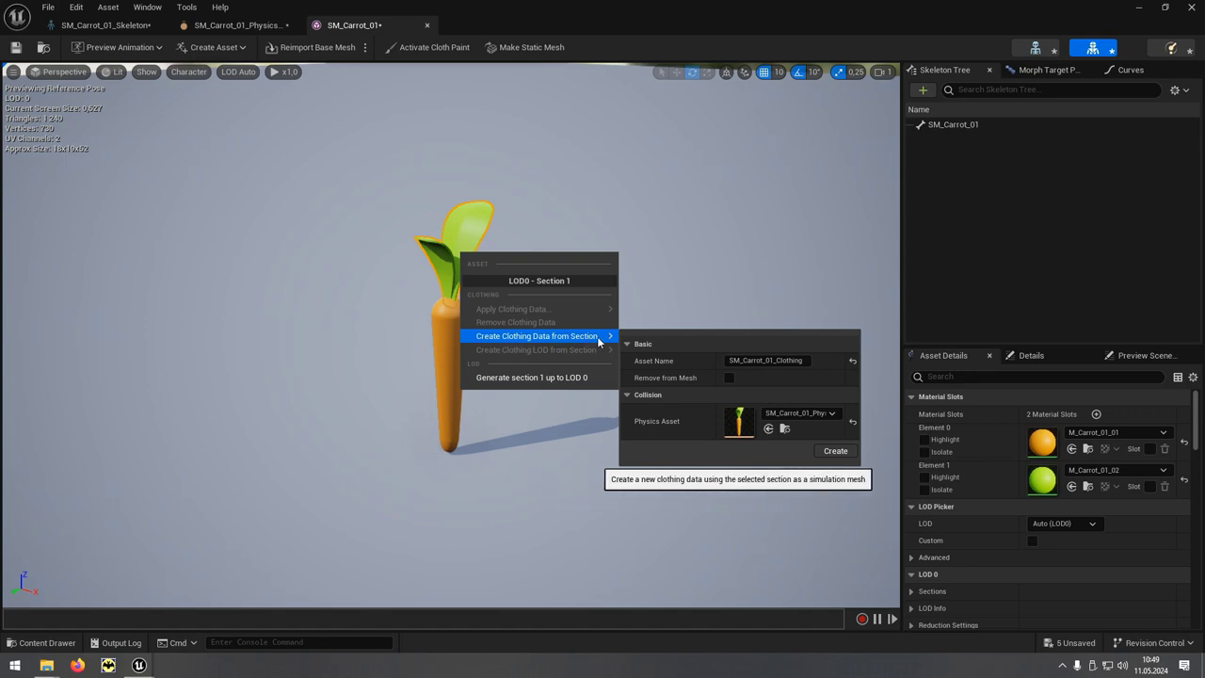
click(835, 451)
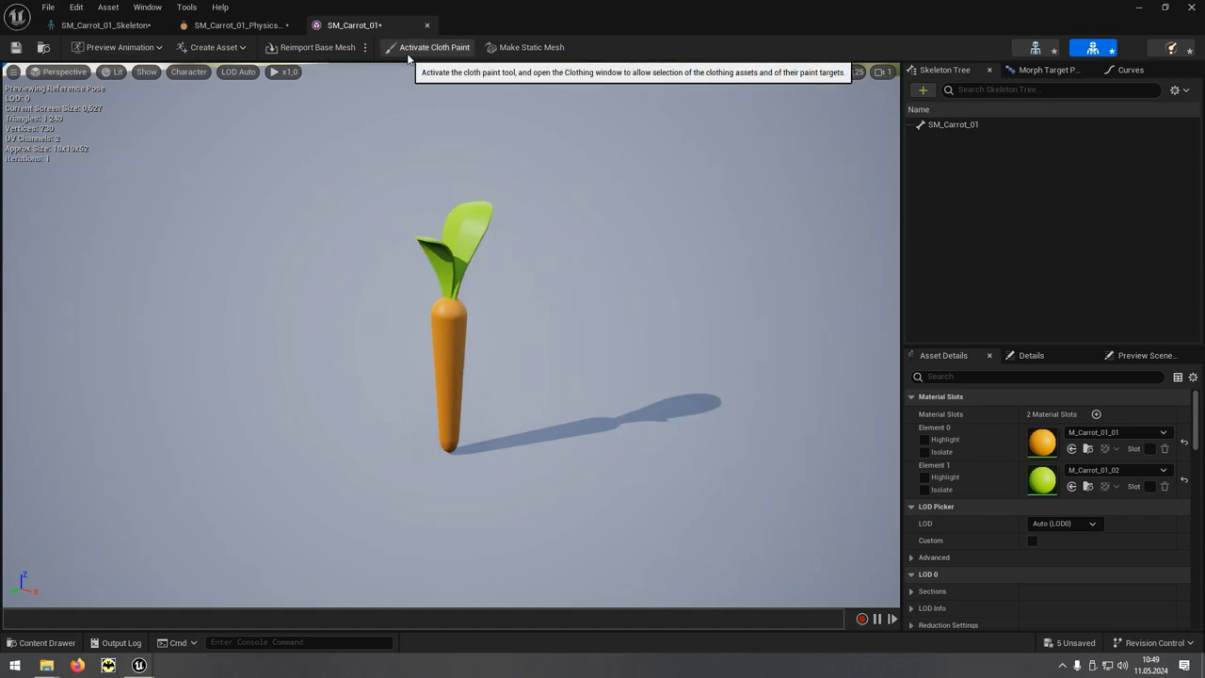
- Activate cloth painting on SM_Carrot_01_Clothing_0 with the Clothing panel docked and brush radius 4
click(456, 58)
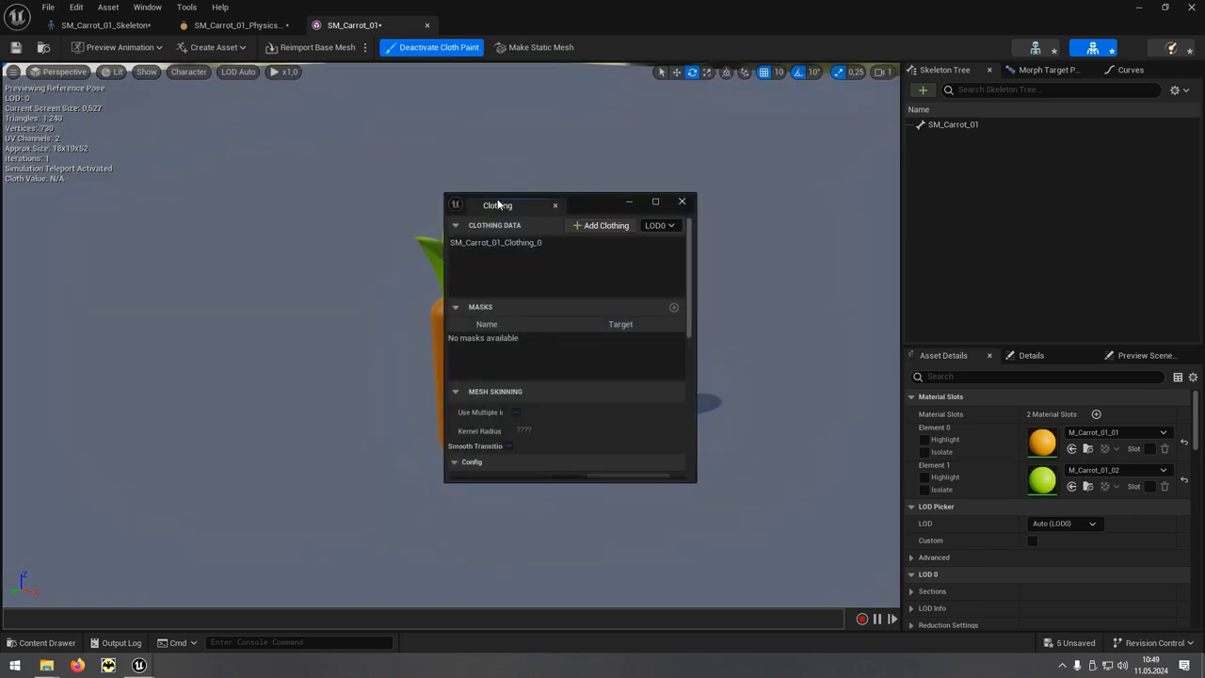
drag(498, 205, 47, 195)
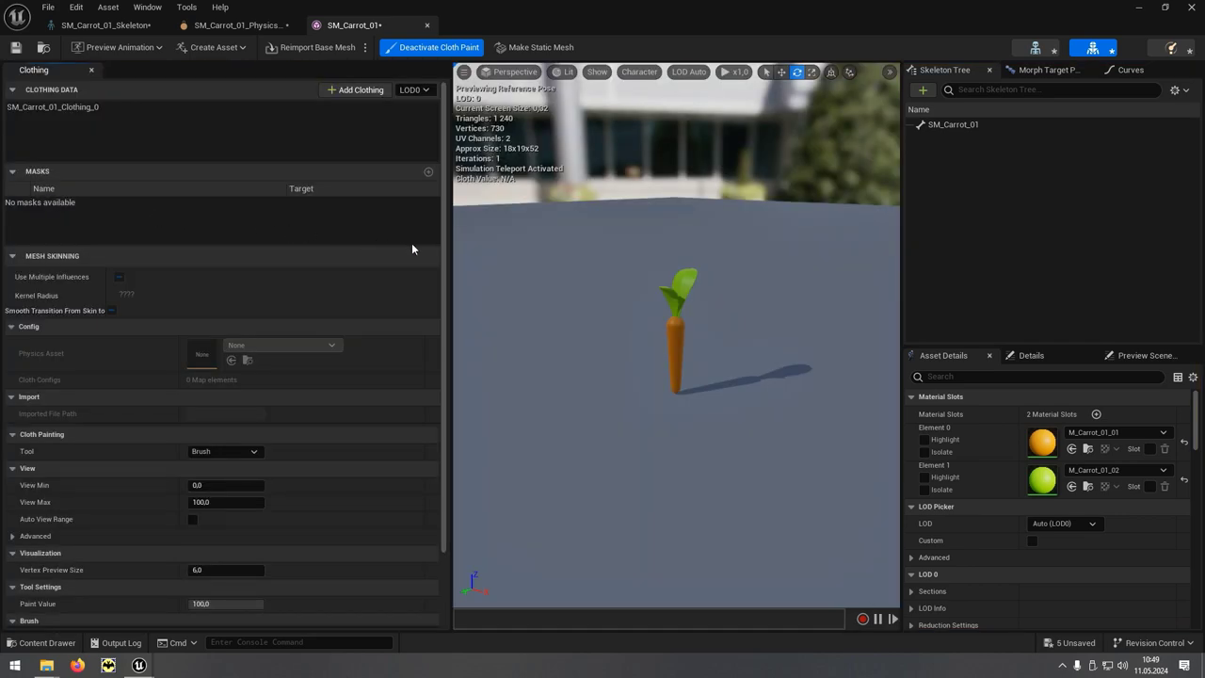
drag(449, 250, 242, 241)
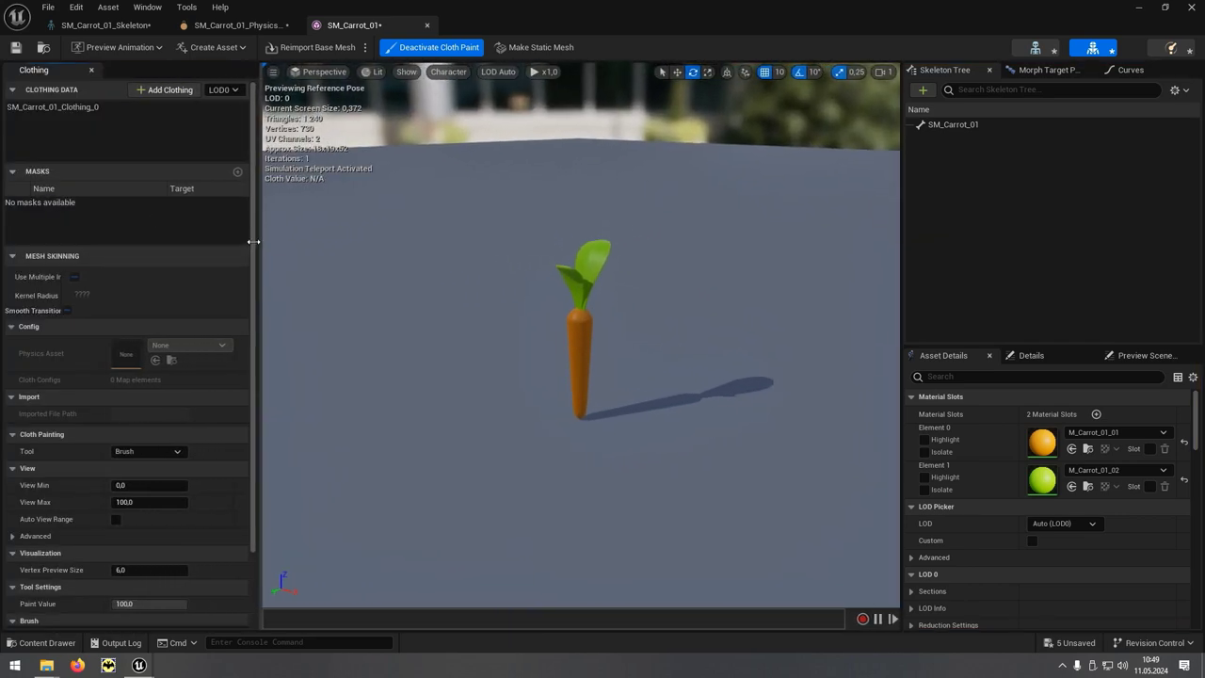
click(96, 106)
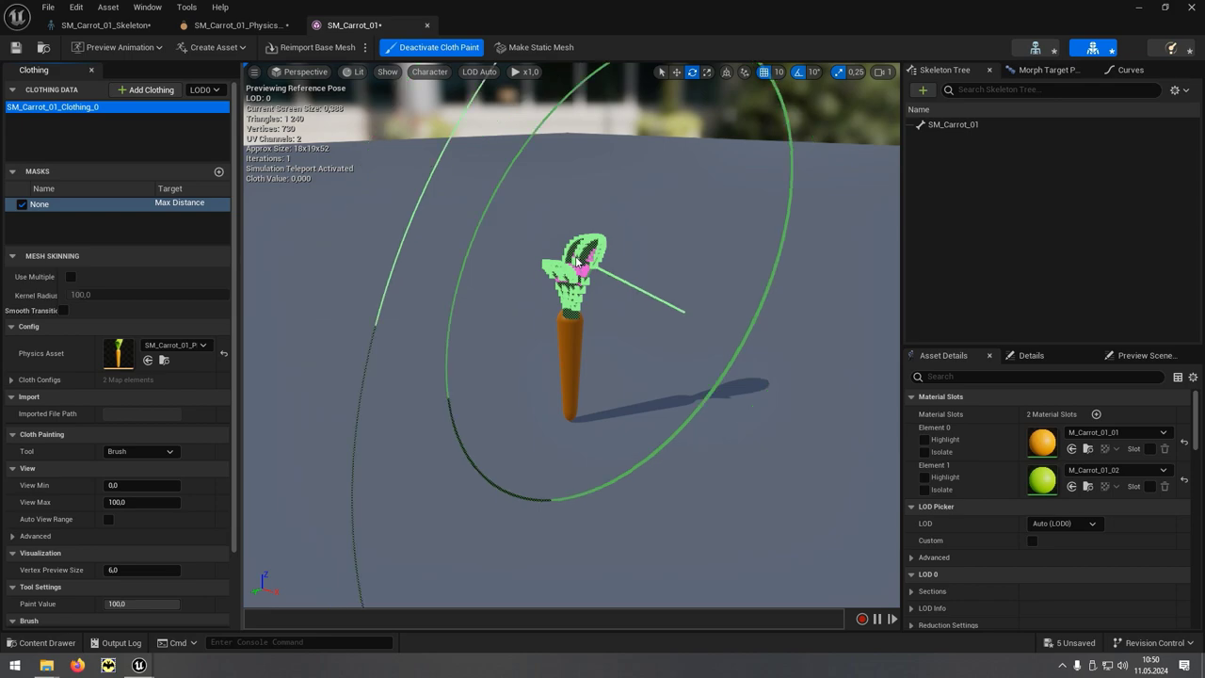
scroll(222, 339, down, 3)
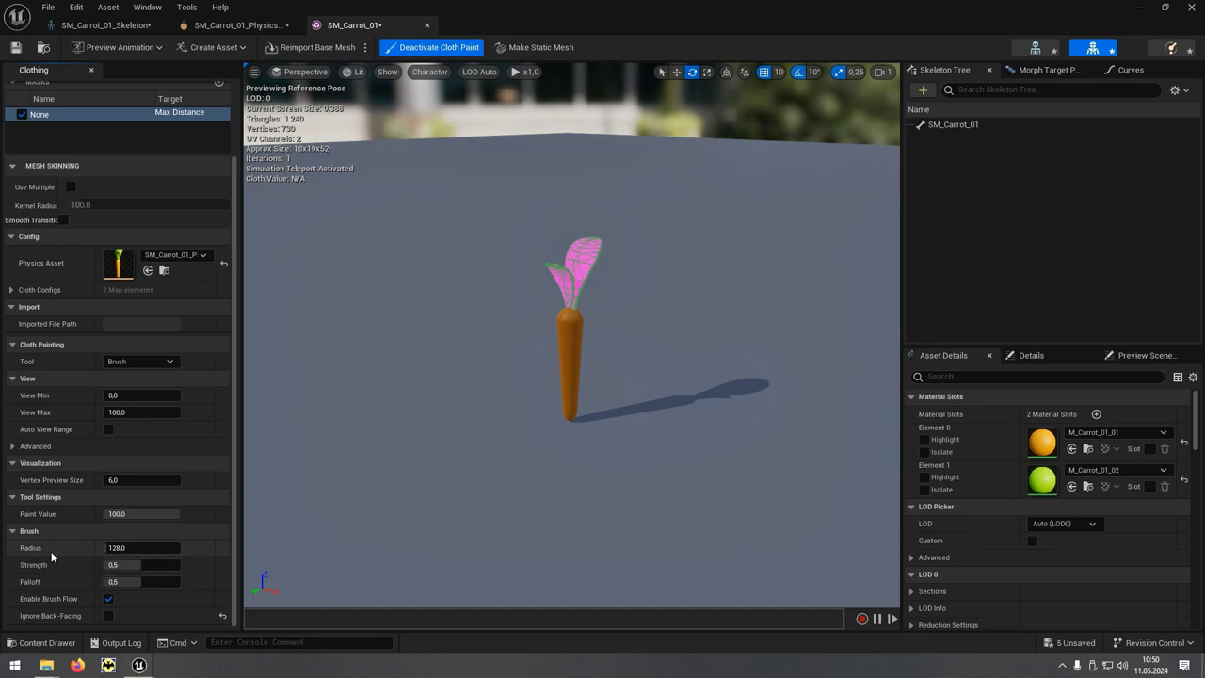
click(134, 547)
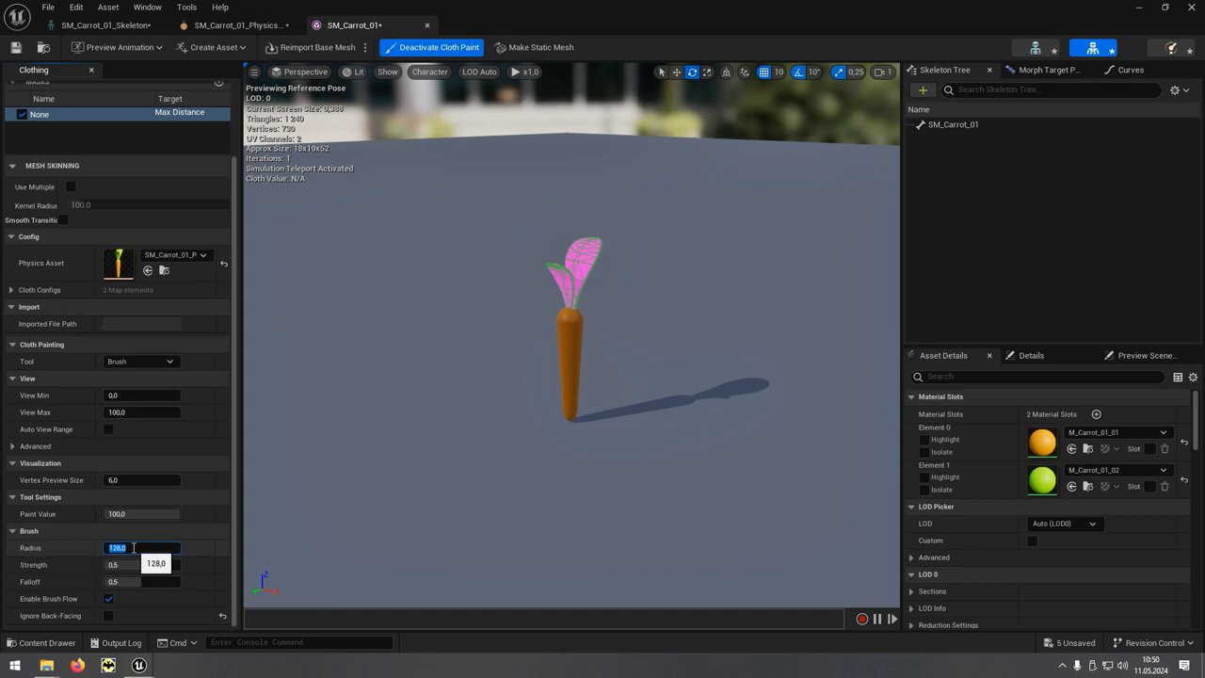
text(4)
key(Return)
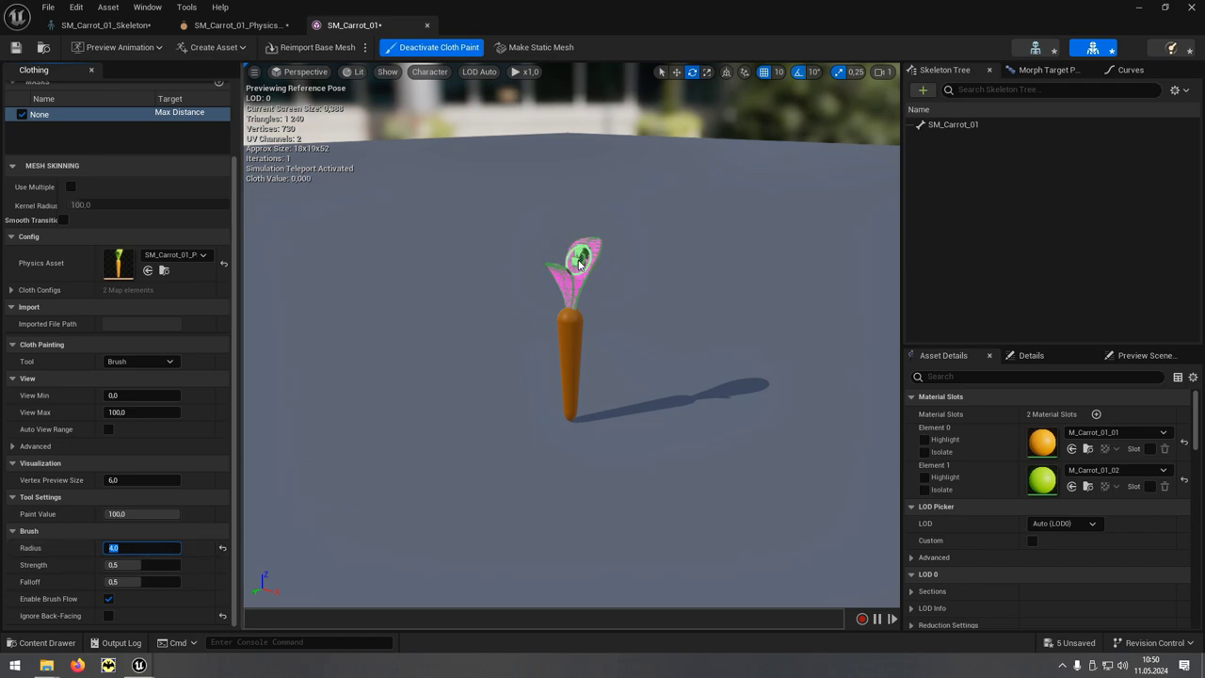
- Paint both carrot leaves at Max Distance 100, leaving the leaf bases unpainted
scroll(581, 265, up, 3)
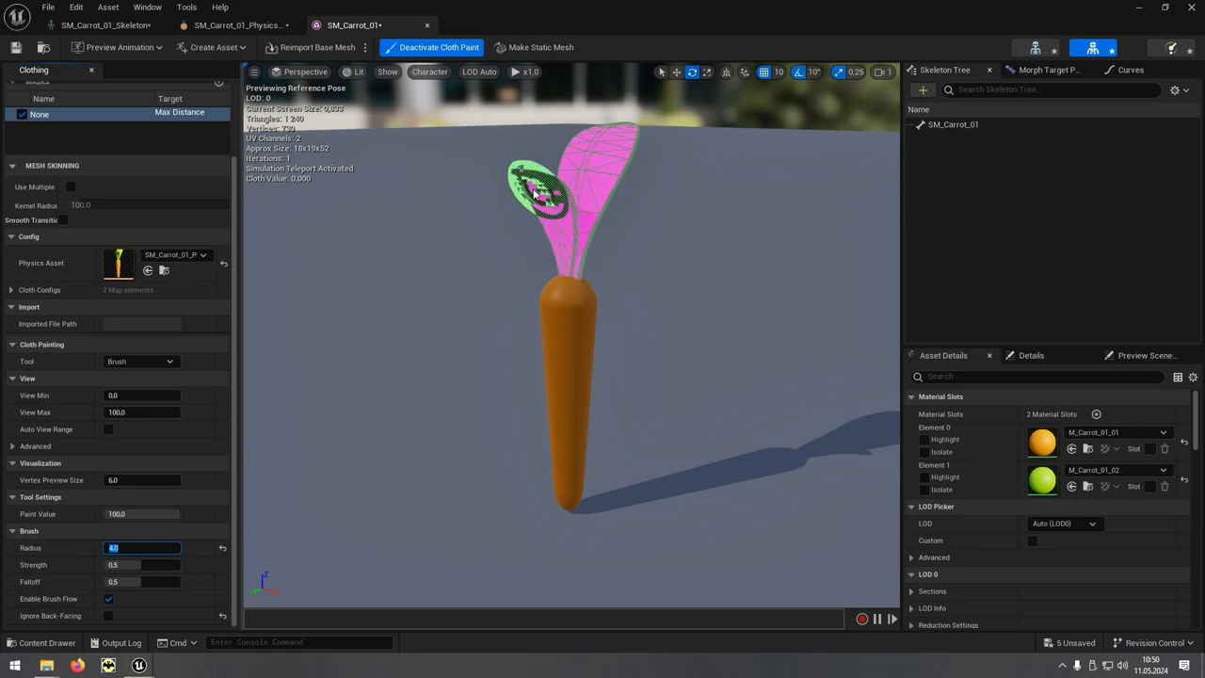
mouse_move(541, 198)
mouse_down()
mouse_move(589, 141)
mouse_move(610, 202)
mouse_up()
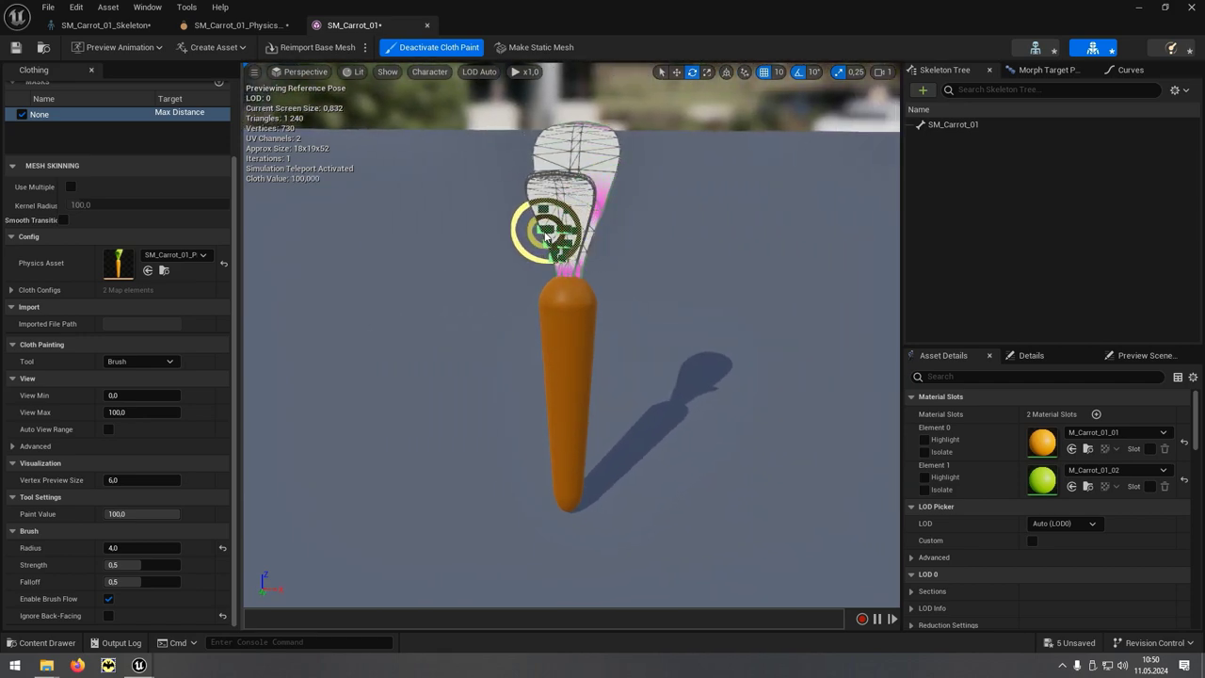
mouse_move(546, 231)
mouse_down()
mouse_move(560, 201)
mouse_move(593, 202)
mouse_move(623, 170)
mouse_move(551, 167)
mouse_up()
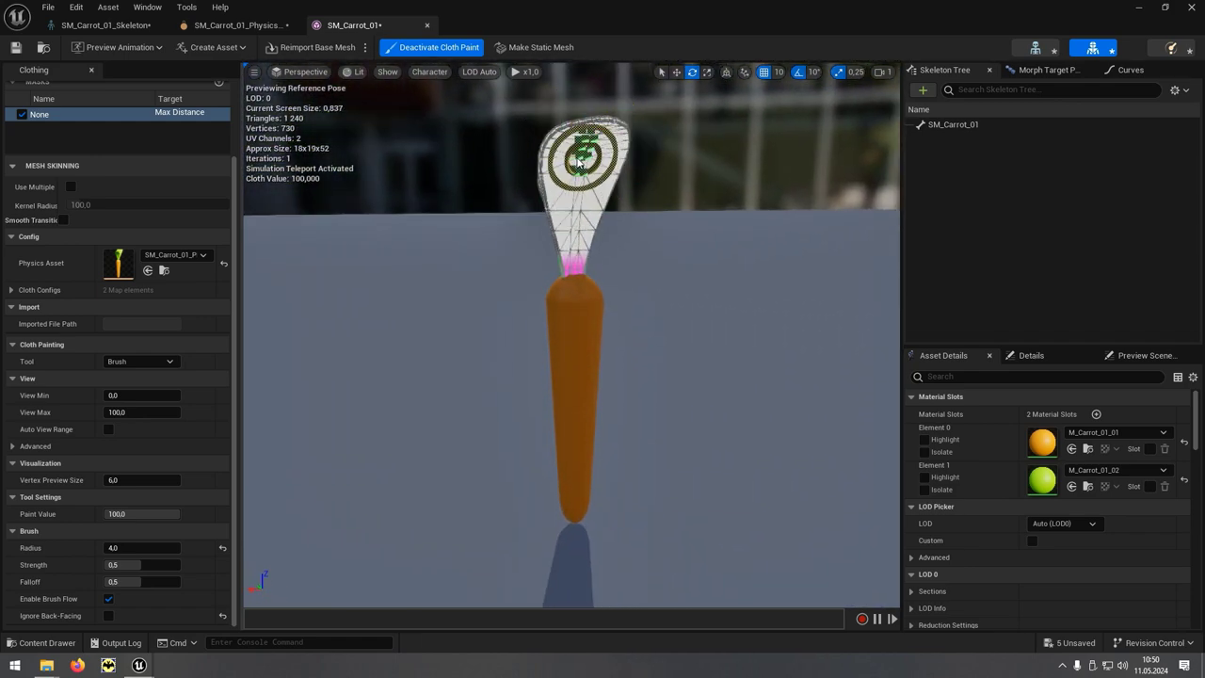
alt+drag(620, 166, 555, 181)
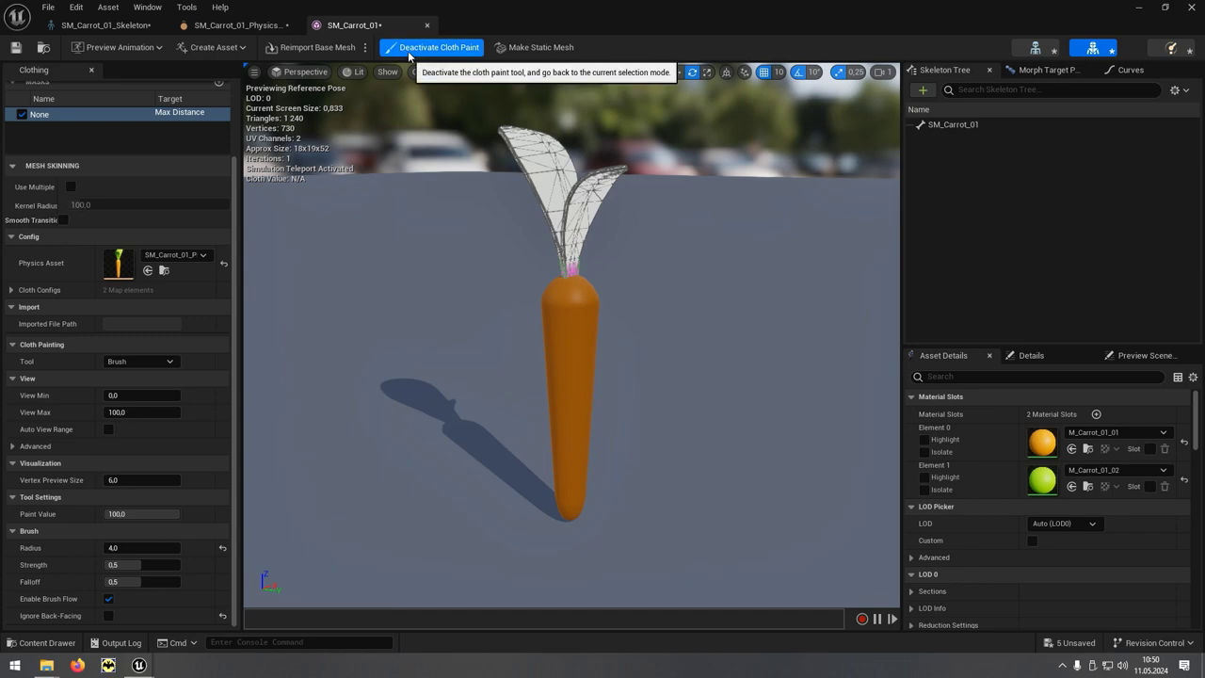
- Stop cloth painting, apply SM_Carrot_01_Clothing_0 - LOD0 to the leaves, and close the mesh editor
click(466, 47)
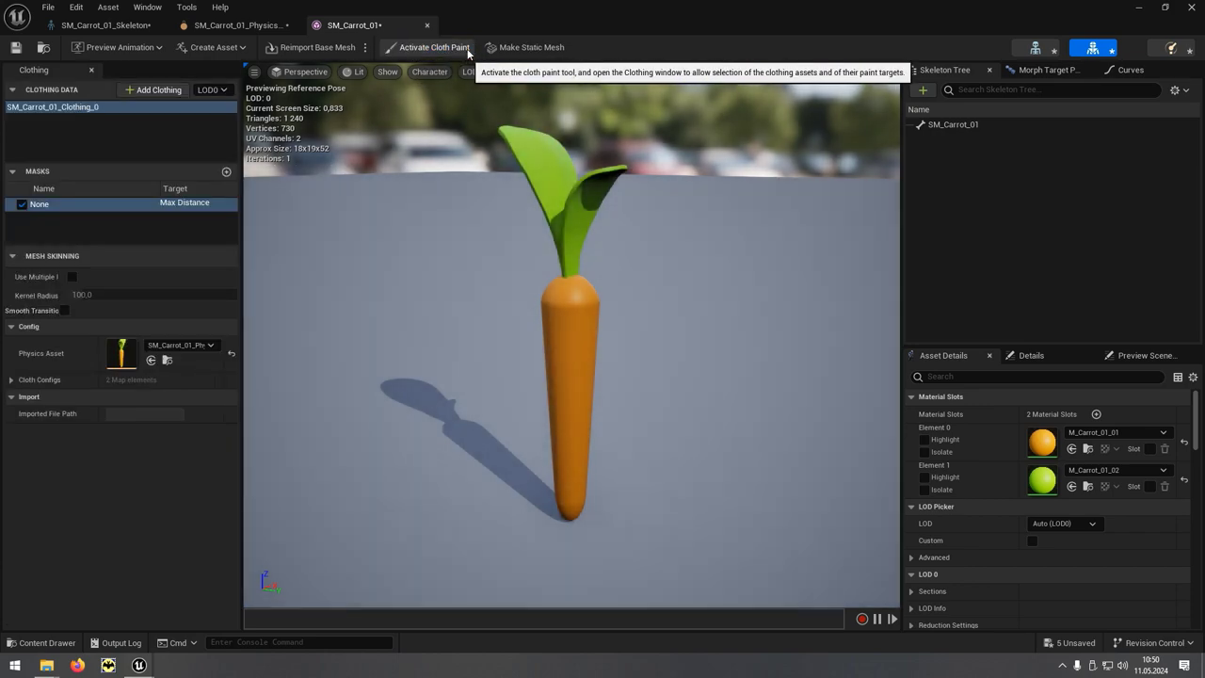
right_click(543, 179)
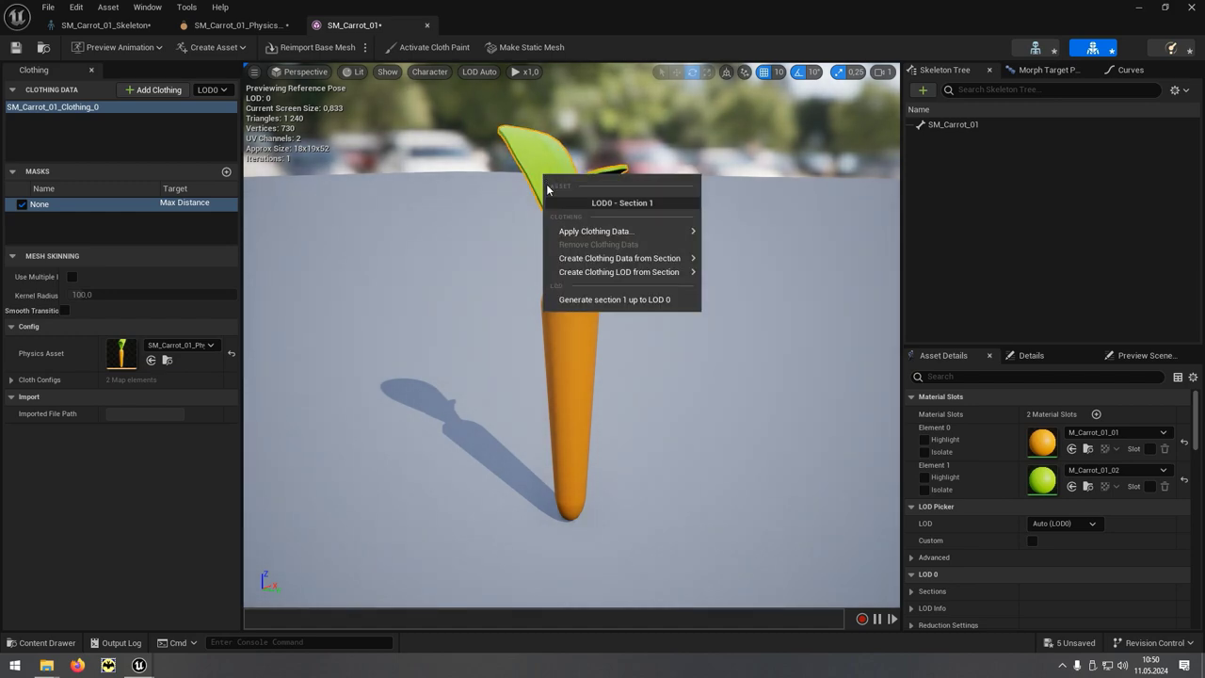
mouse_move(562, 234)
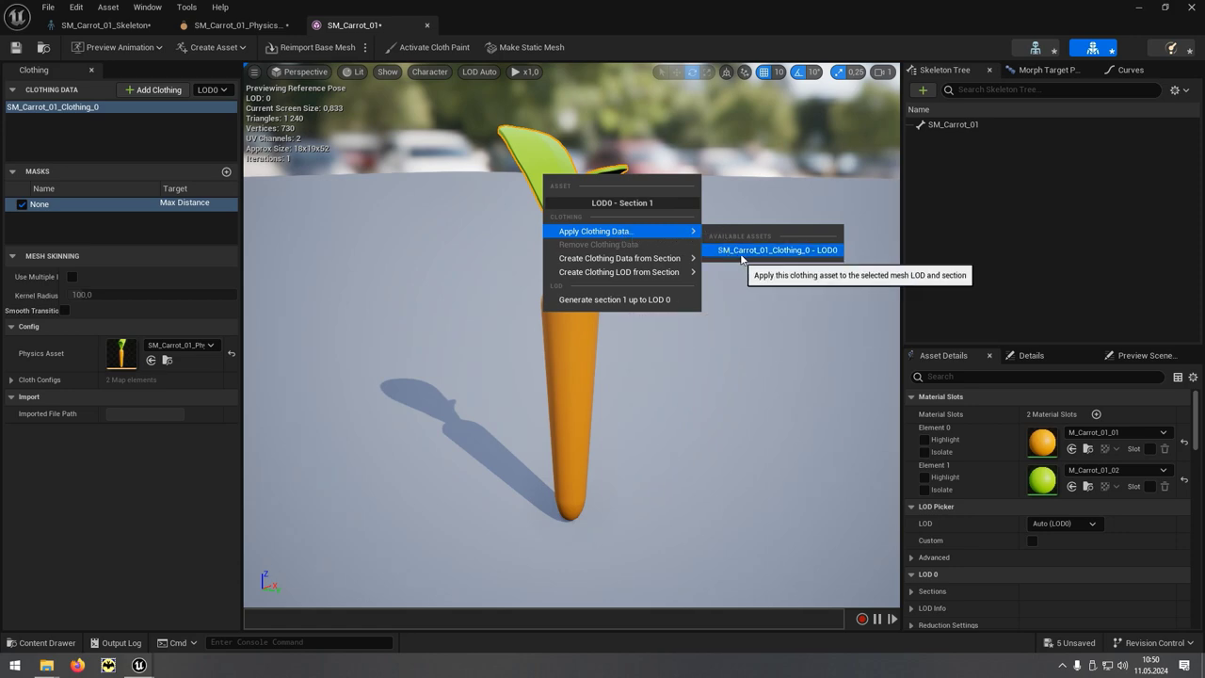
click(802, 252)
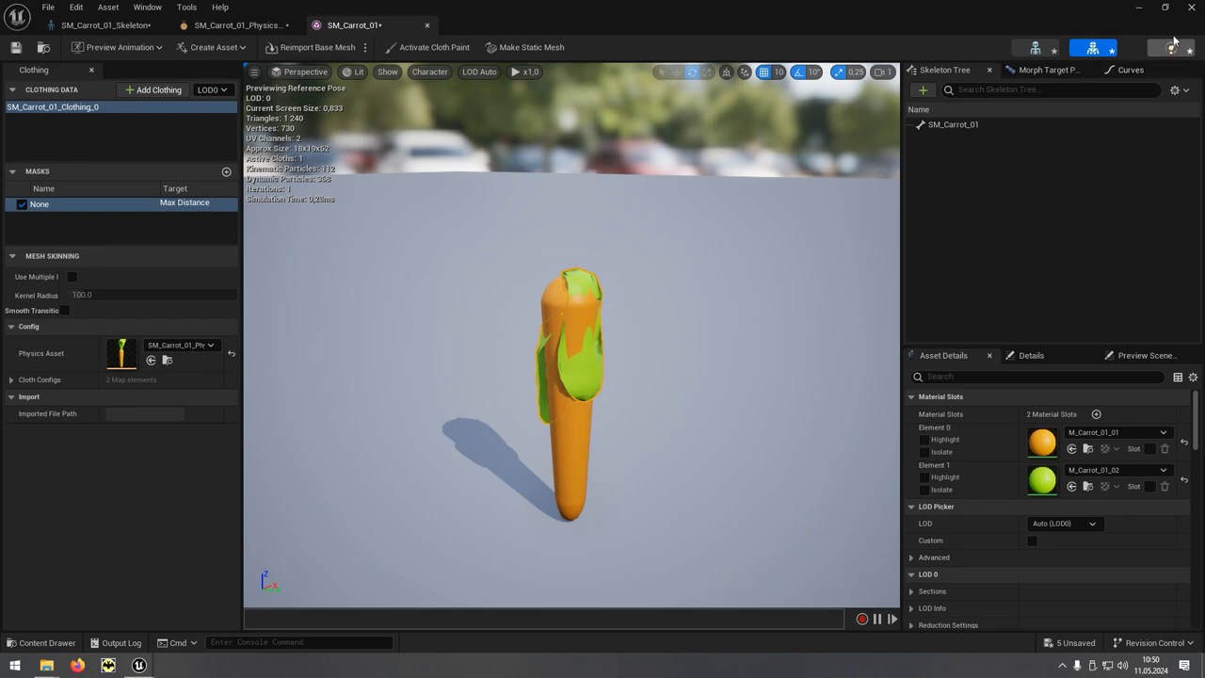
click(1192, 12)
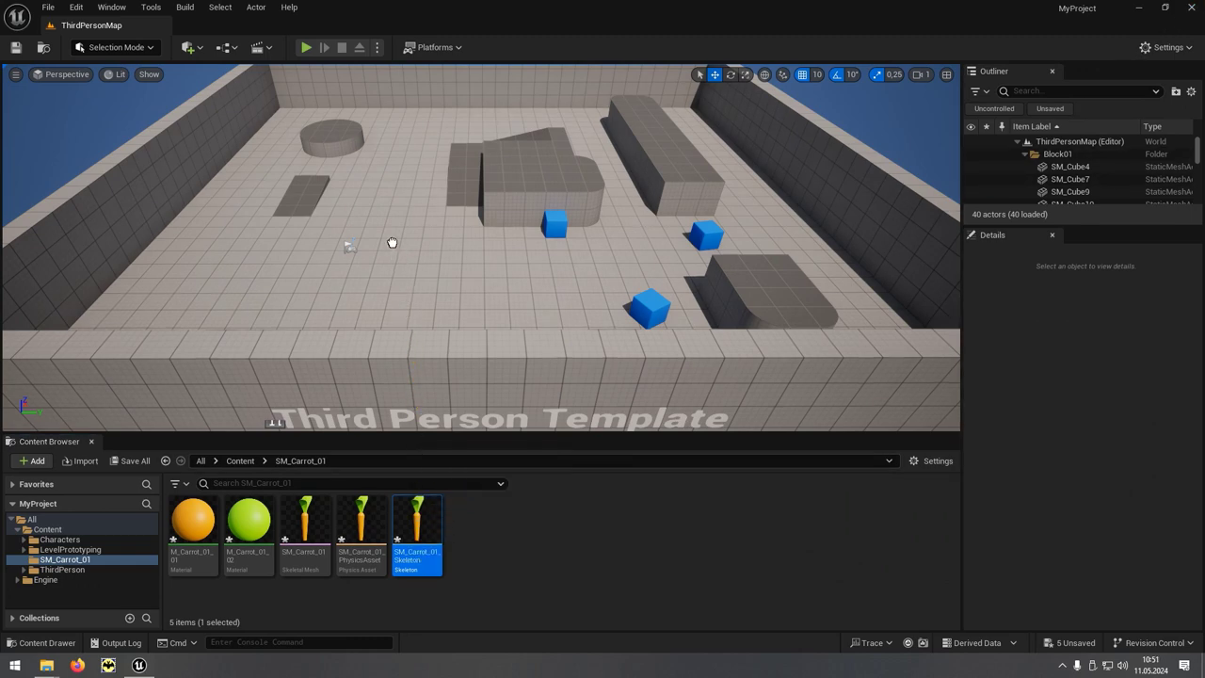
- Place the carrot in ThirdPersonMap, frame it, and set its scale to 3.0 on X, Y and Z
drag(368, 208, 368, 209)
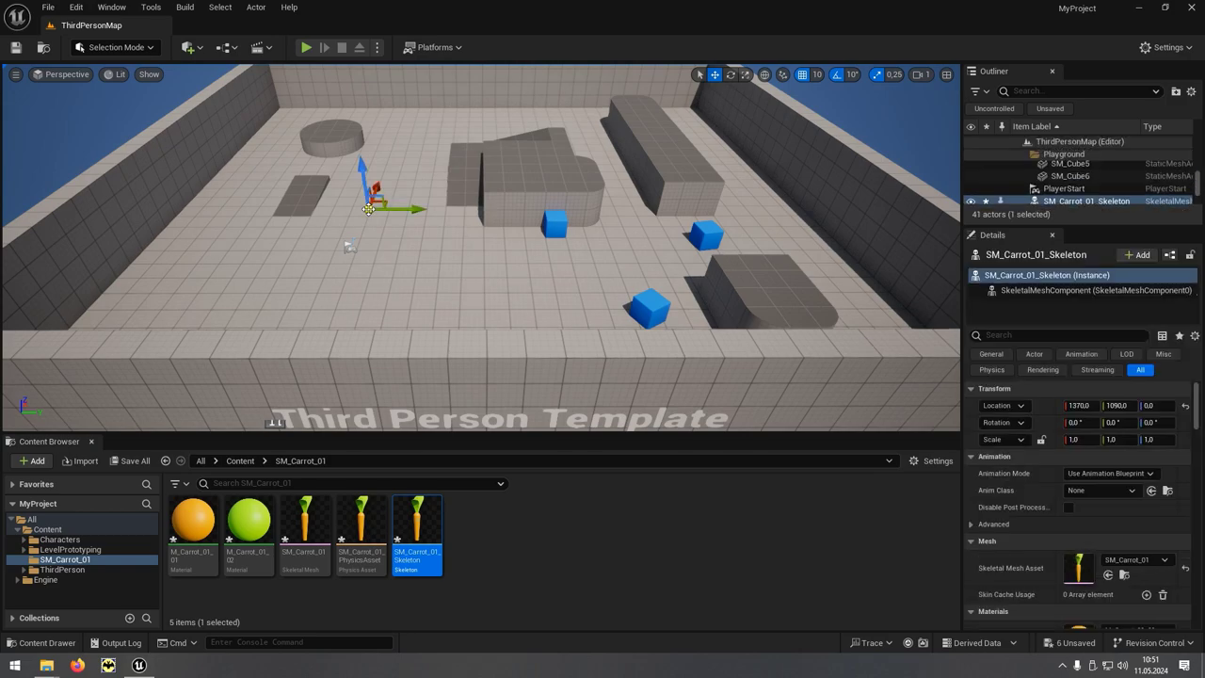
key(f)
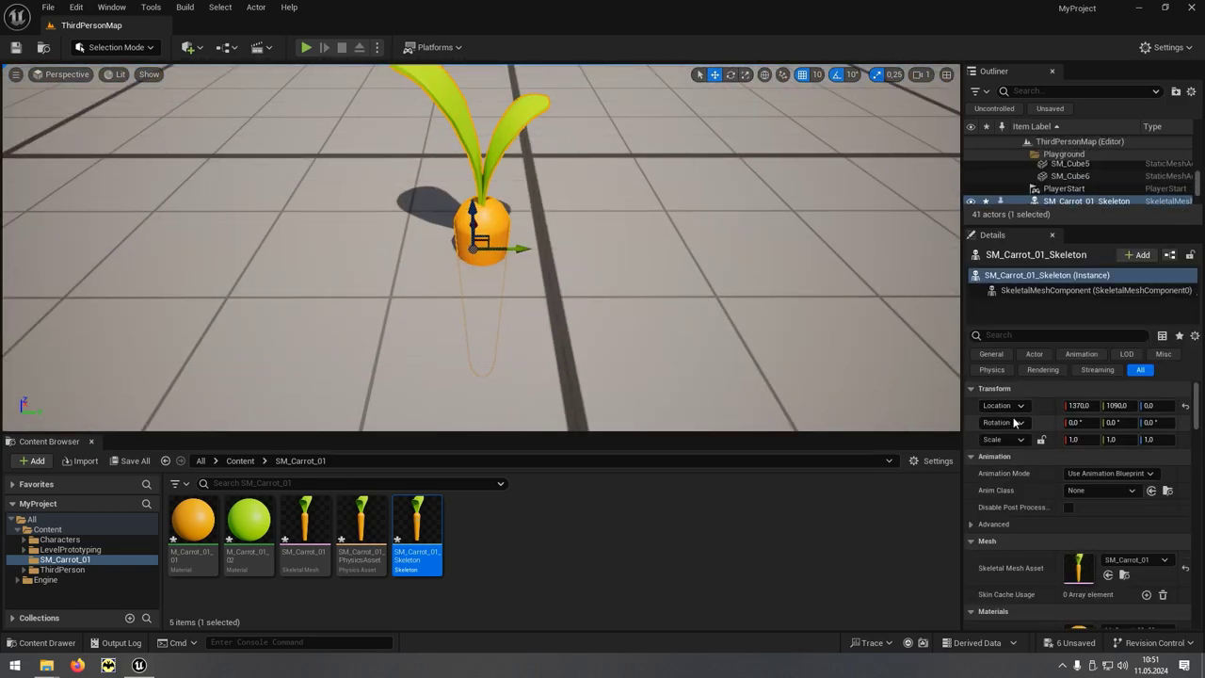
click(1079, 439)
text(3)
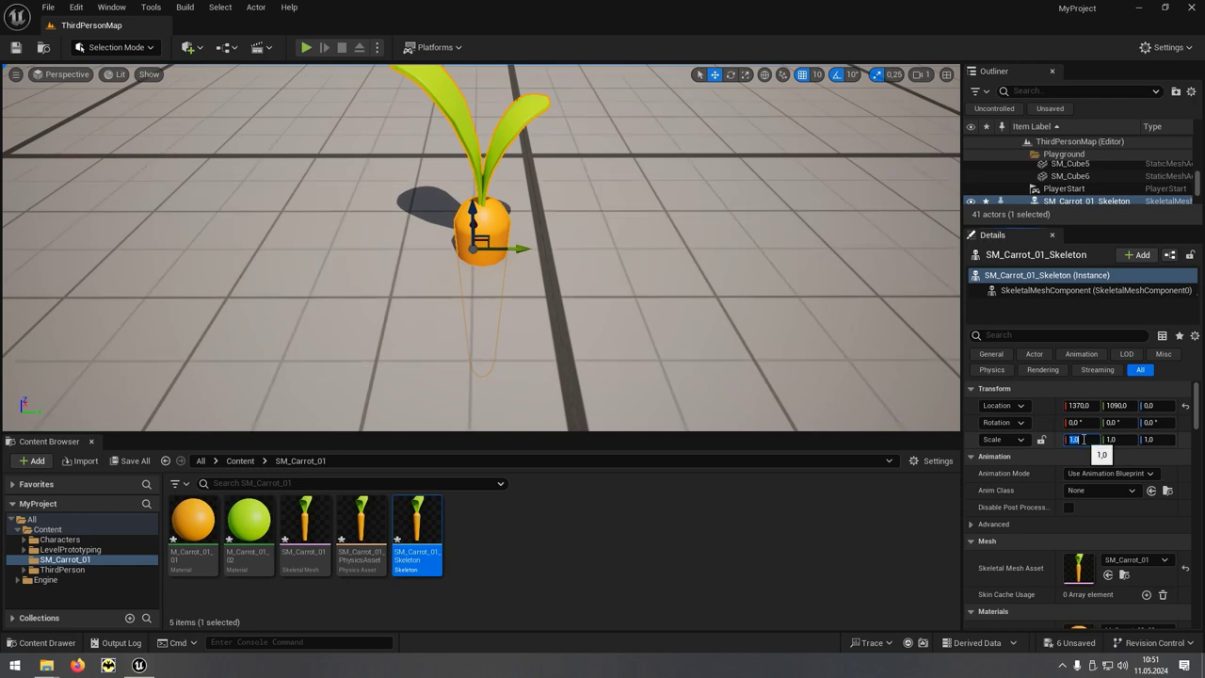
key(Tab)
text(3)
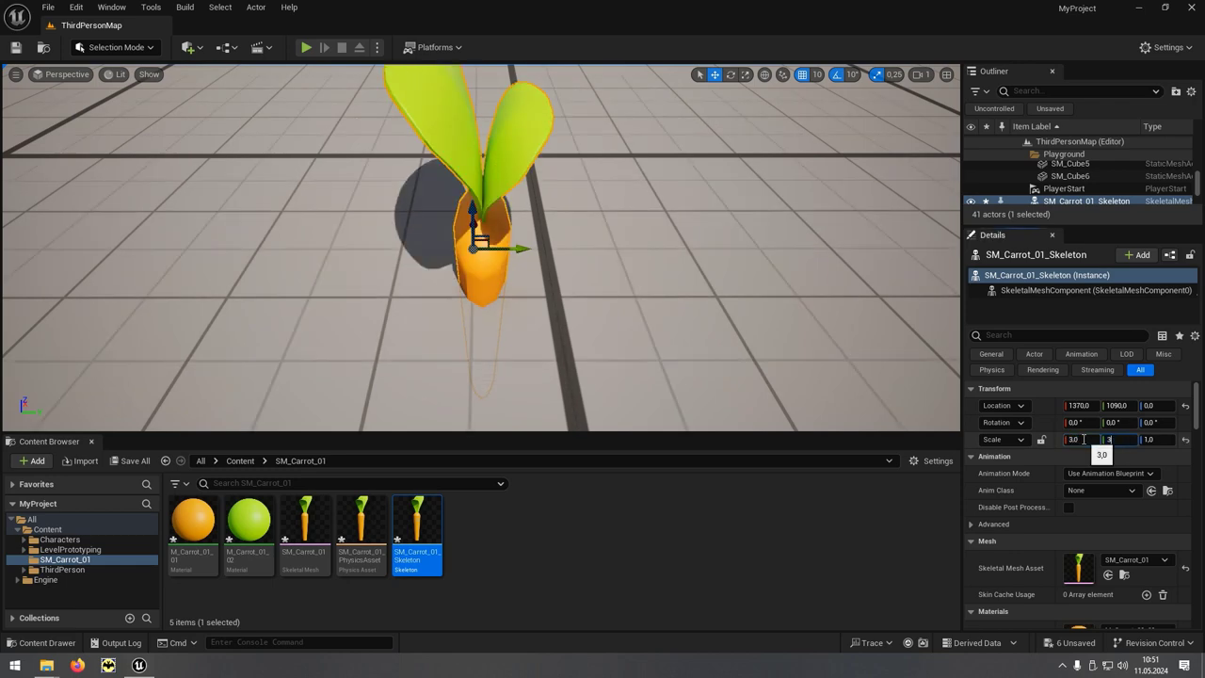
key(Tab)
text(3)
key(Return)
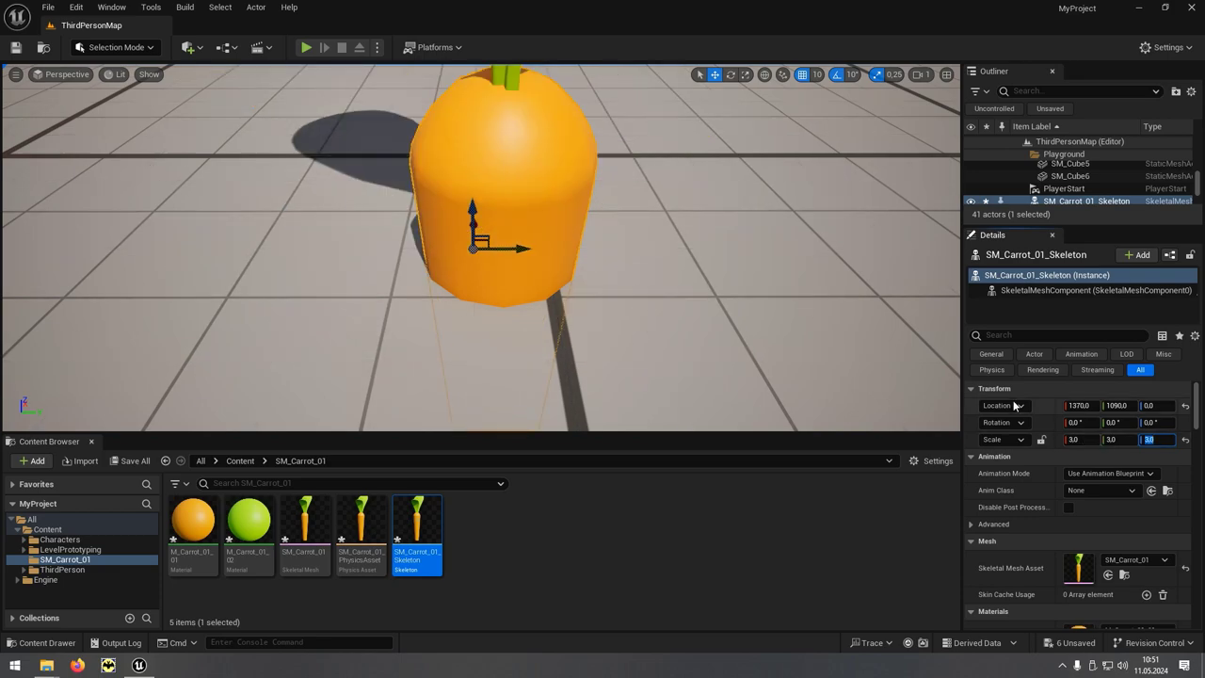
- Raise the carrot to Location Z 100
scroll(752, 308, down, 3)
scroll(697, 308, down, 3)
scroll(642, 307, down, 3)
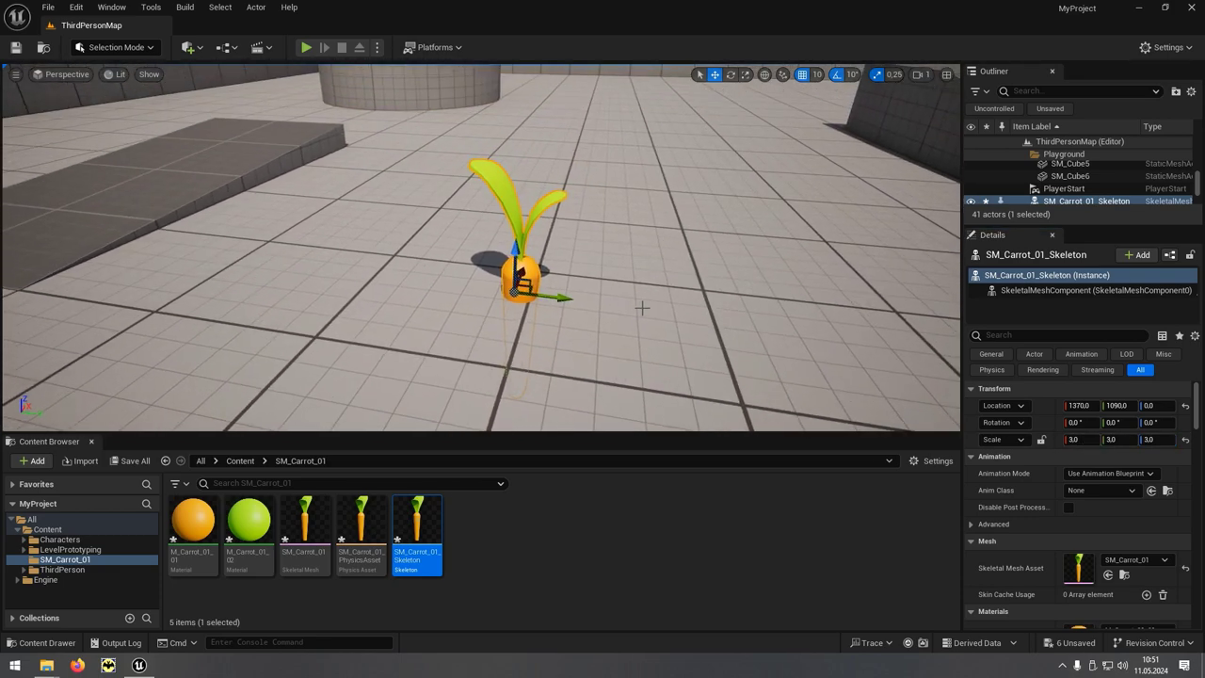
drag(518, 268, 499, 83)
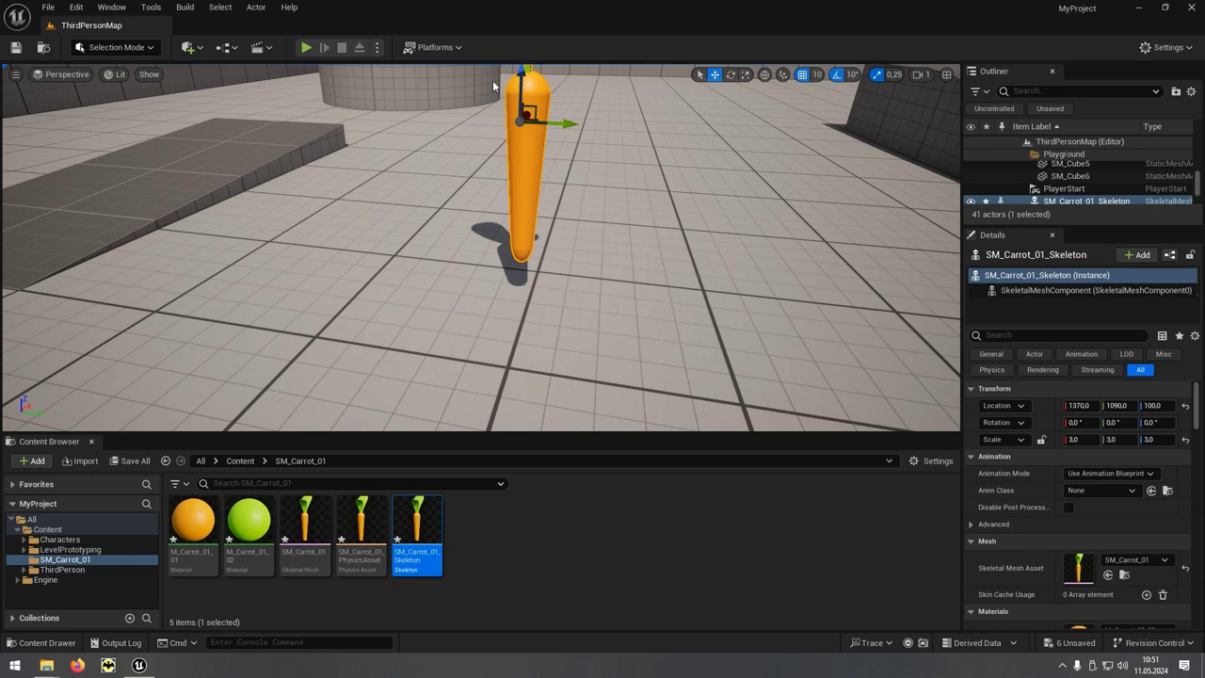
click(305, 46)
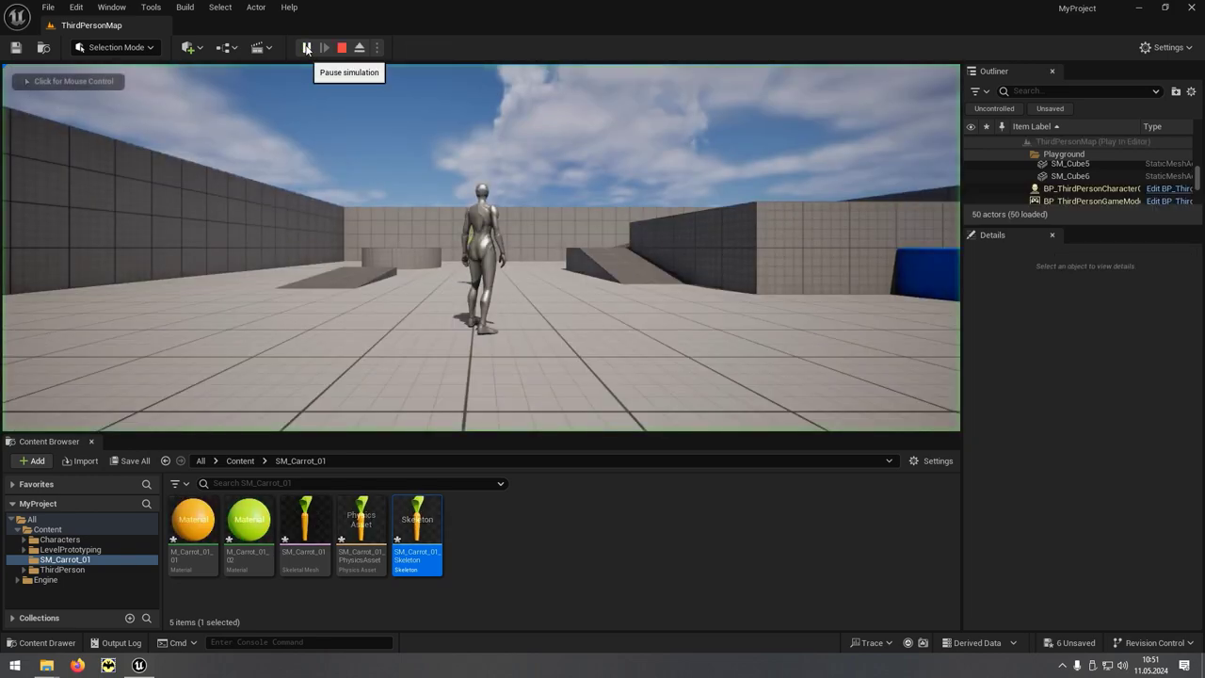
click(450, 242)
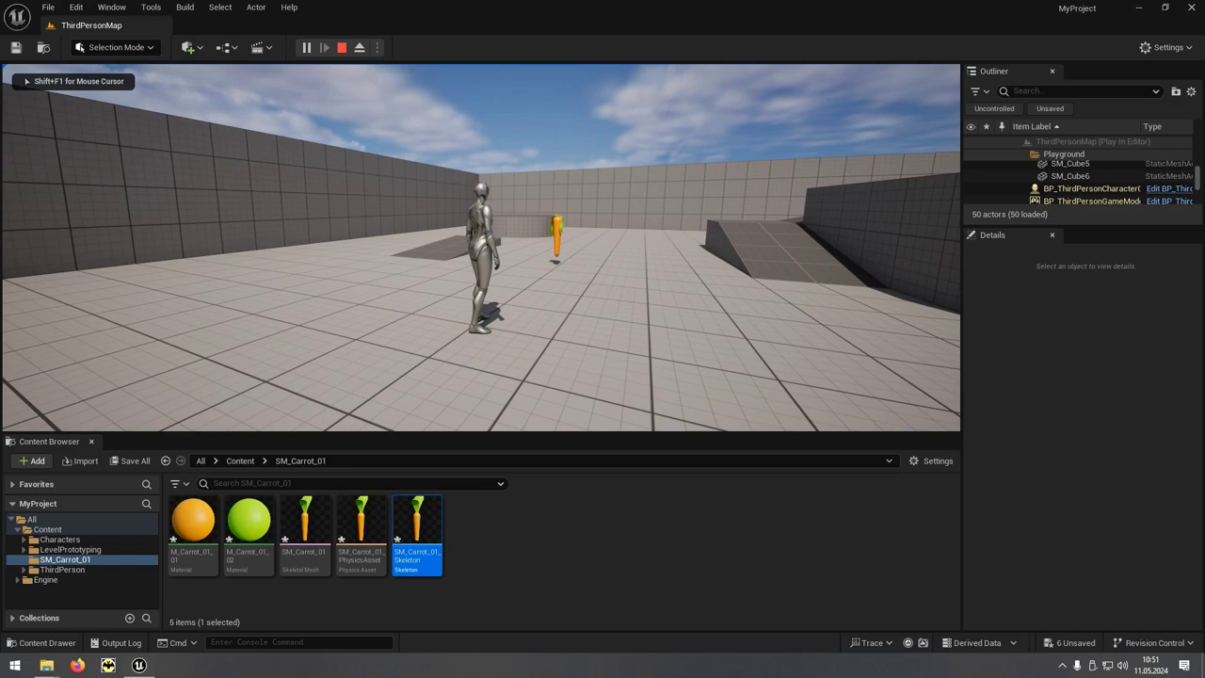
key(w)
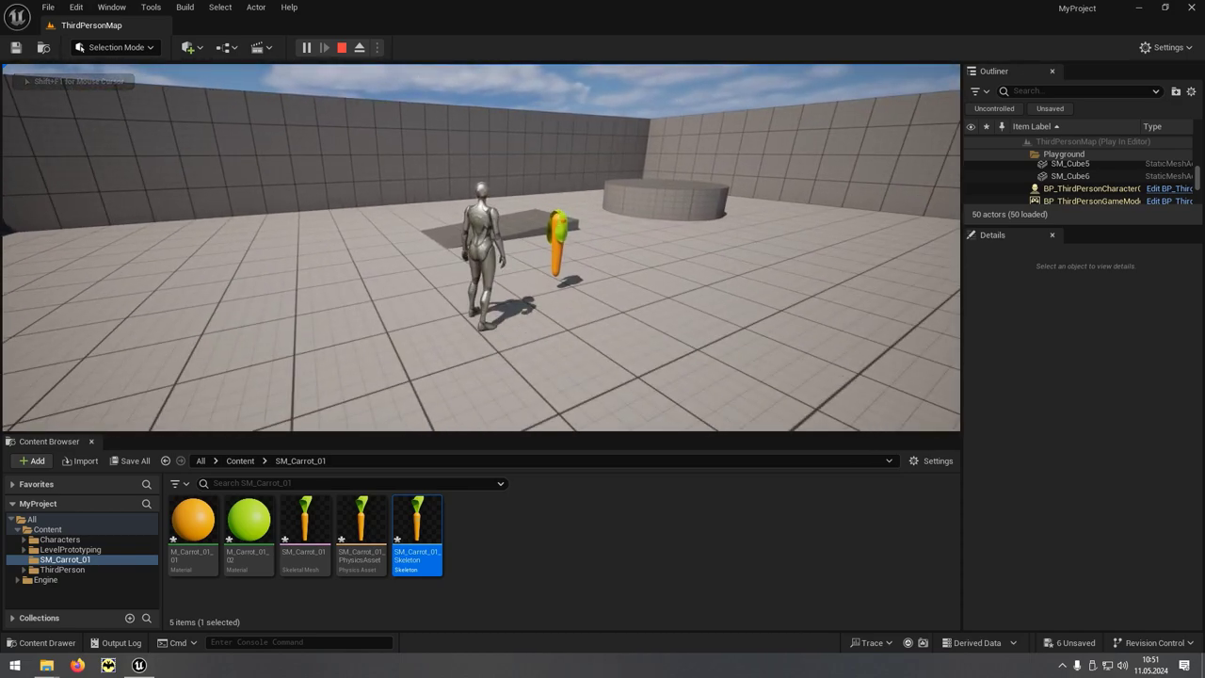
key(Escape)
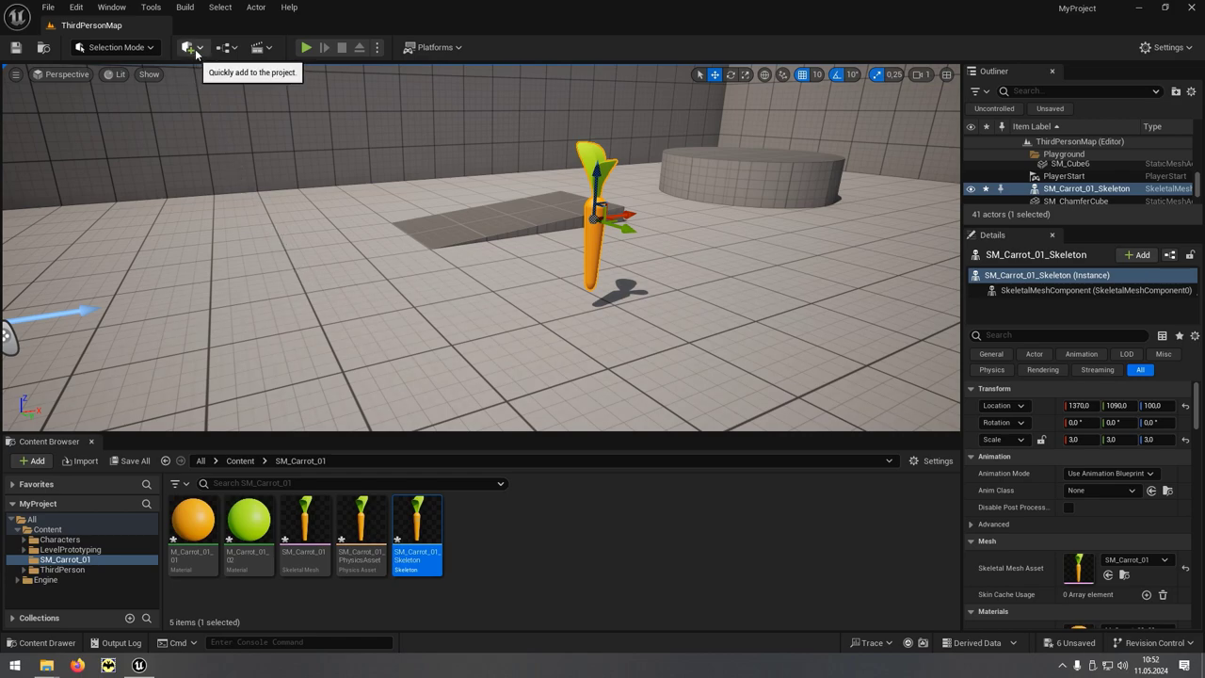
- Add a Wind Directional Source from All Classes and place it beside the carrot
click(199, 49)
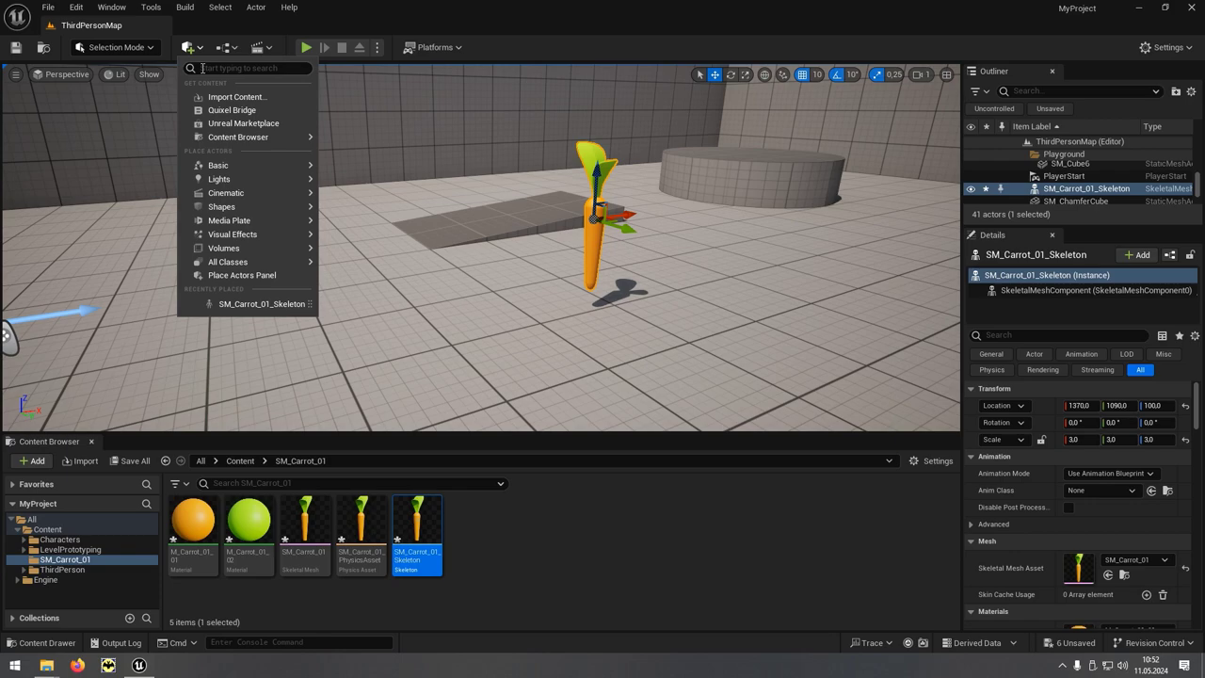
mouse_move(215, 268)
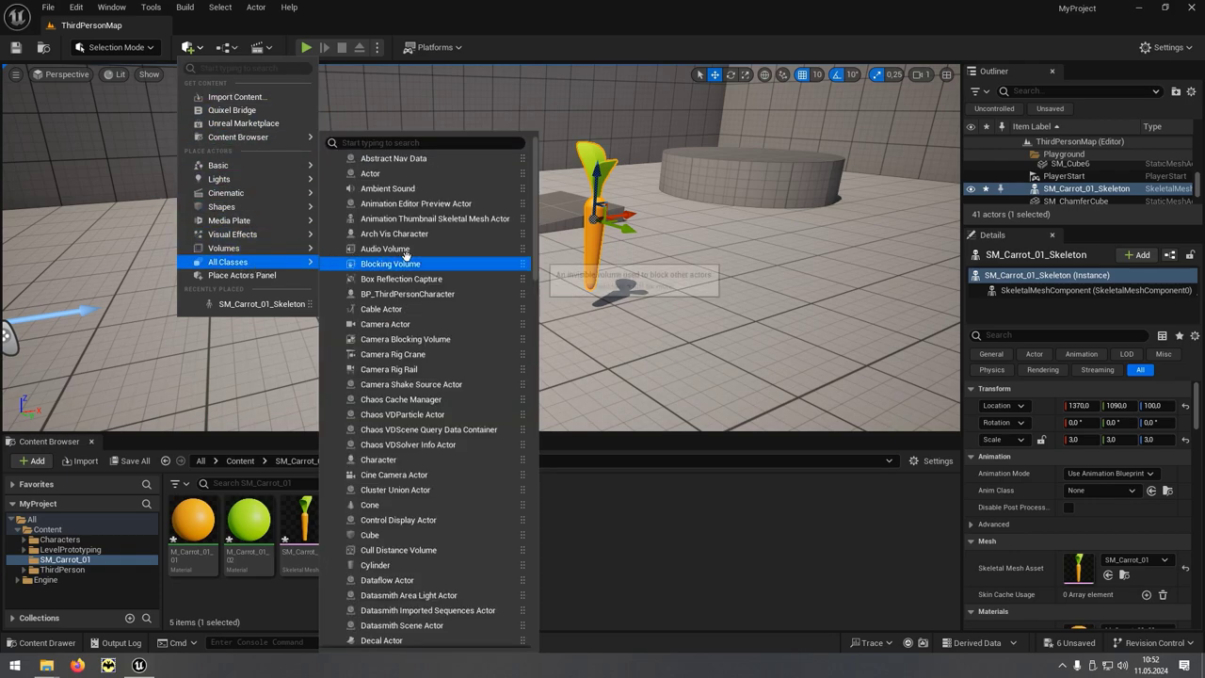
drag(536, 265, 535, 640)
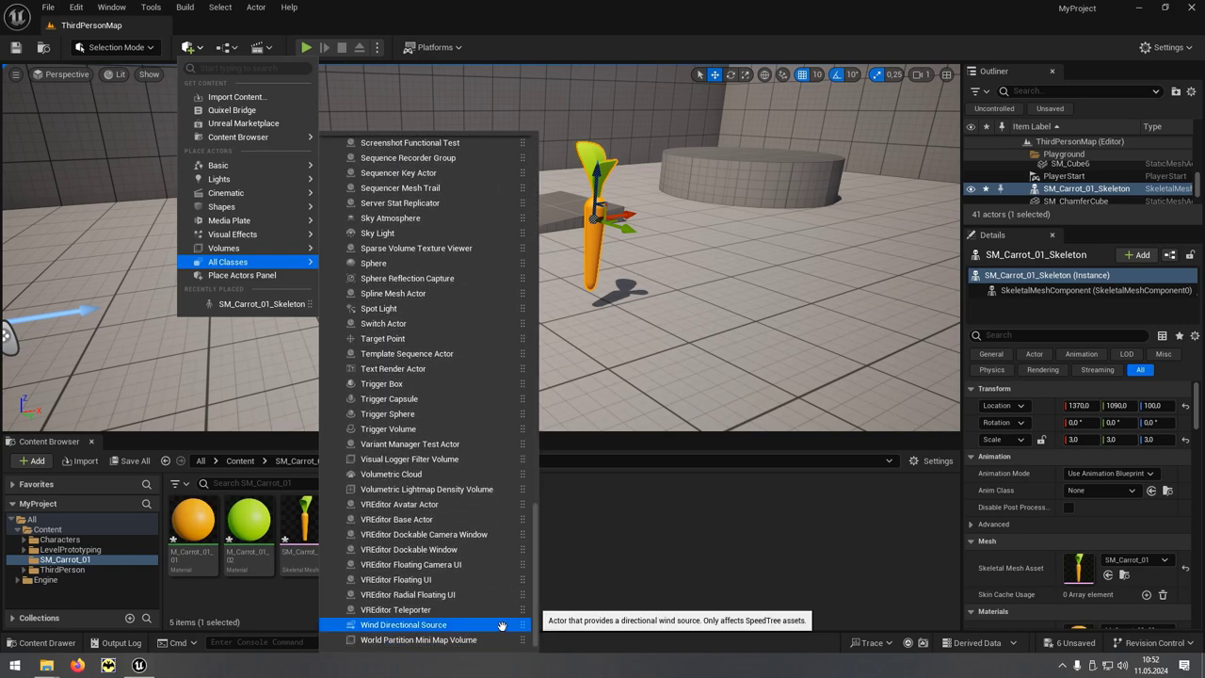
drag(476, 625, 736, 271)
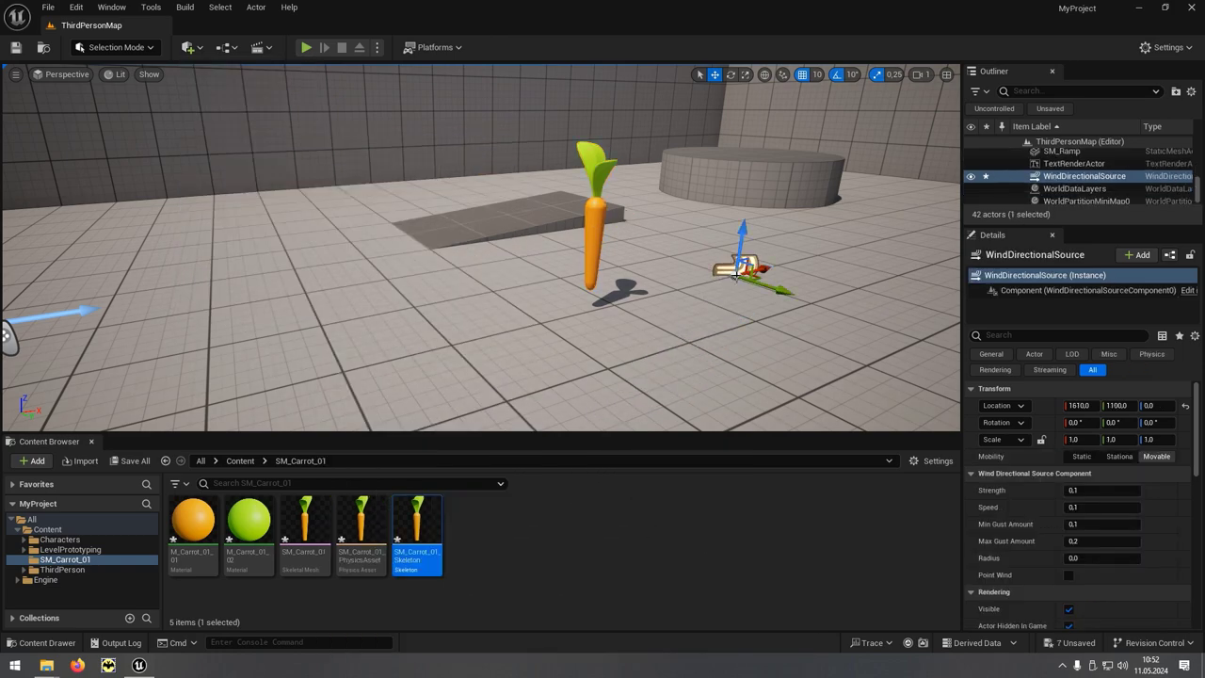
- Raise the wind source to Z 70 and rotate its yaw to 60°
drag(740, 242, 737, 226)
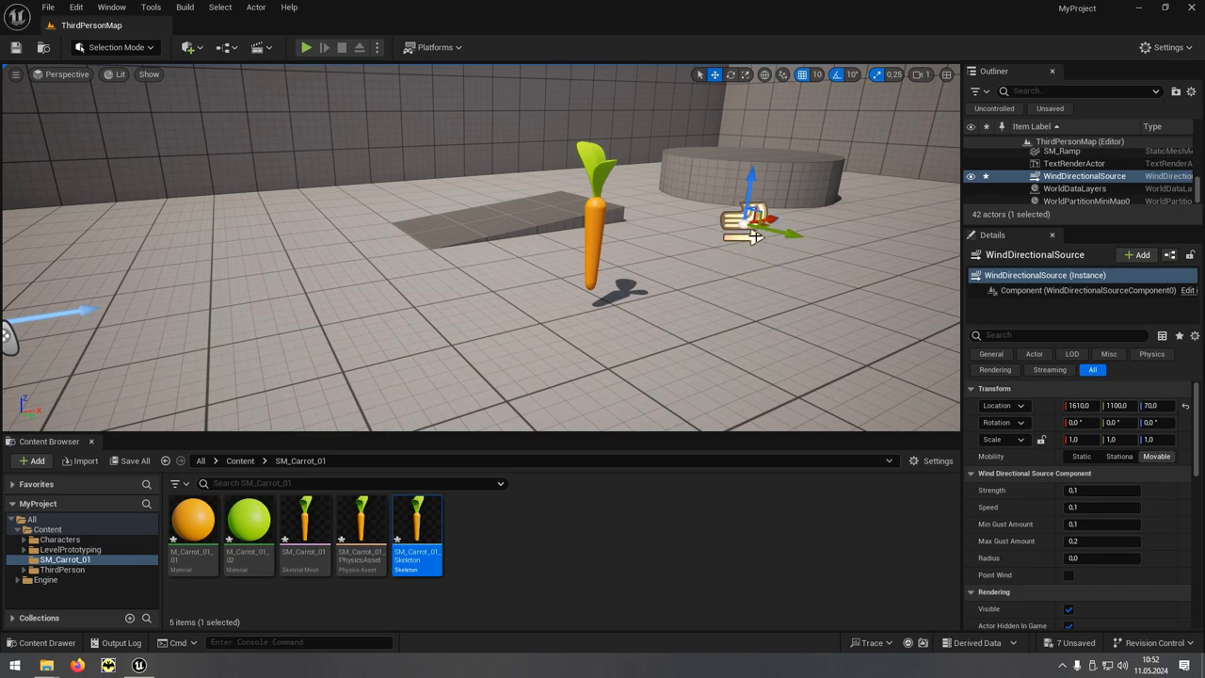
mouse_move(733, 251)
right_down()
mouse_move(659, 247)
mouse_move(743, 247)
mouse_move(706, 260)
right_up()
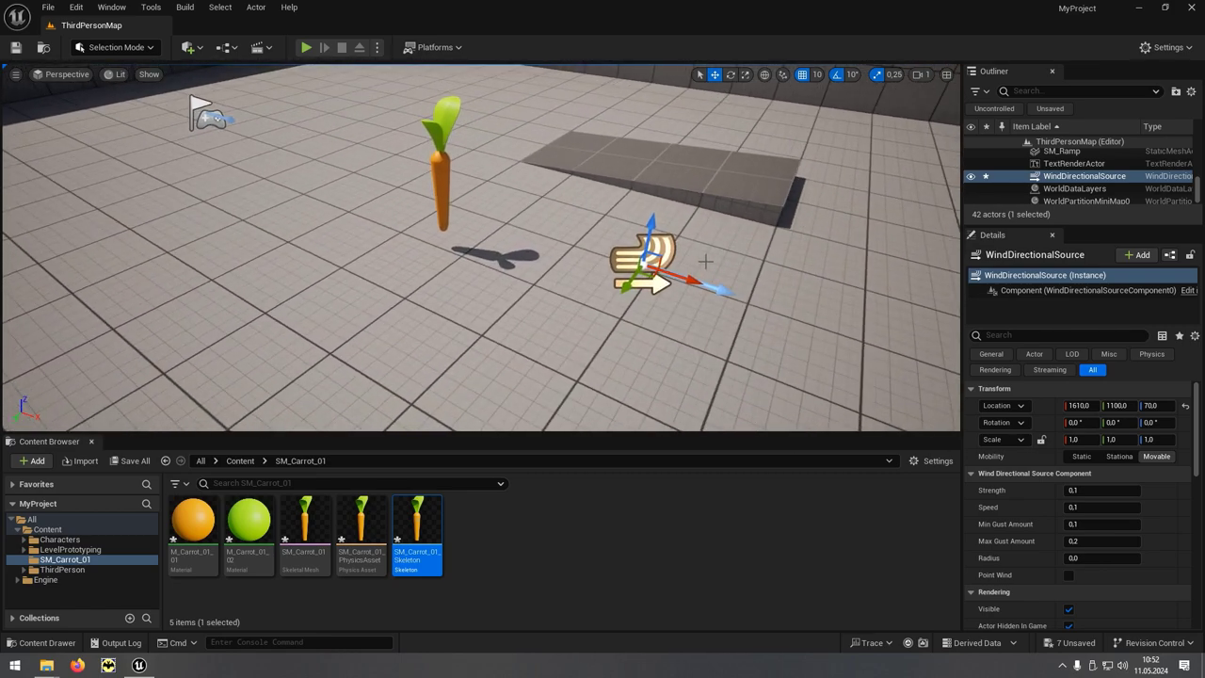
key(e)
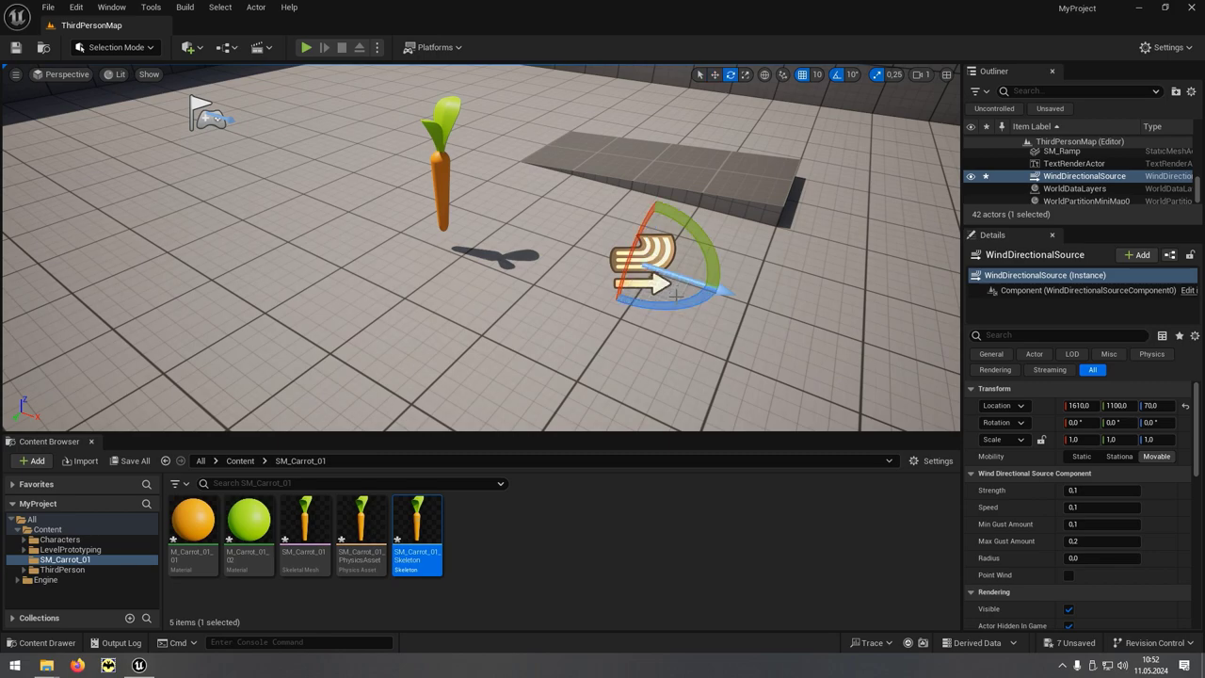
mouse_move(703, 287)
mouse_down()
mouse_move(692, 311)
mouse_move(659, 313)
mouse_move(676, 307)
mouse_up()
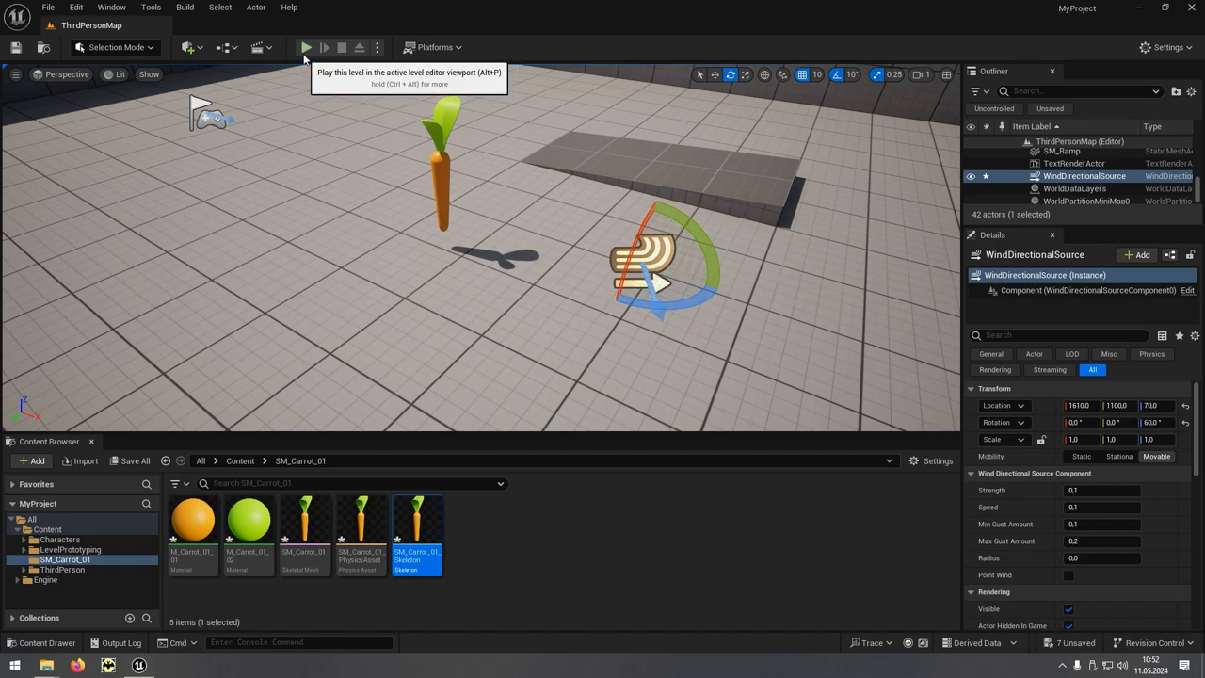
click(306, 47)
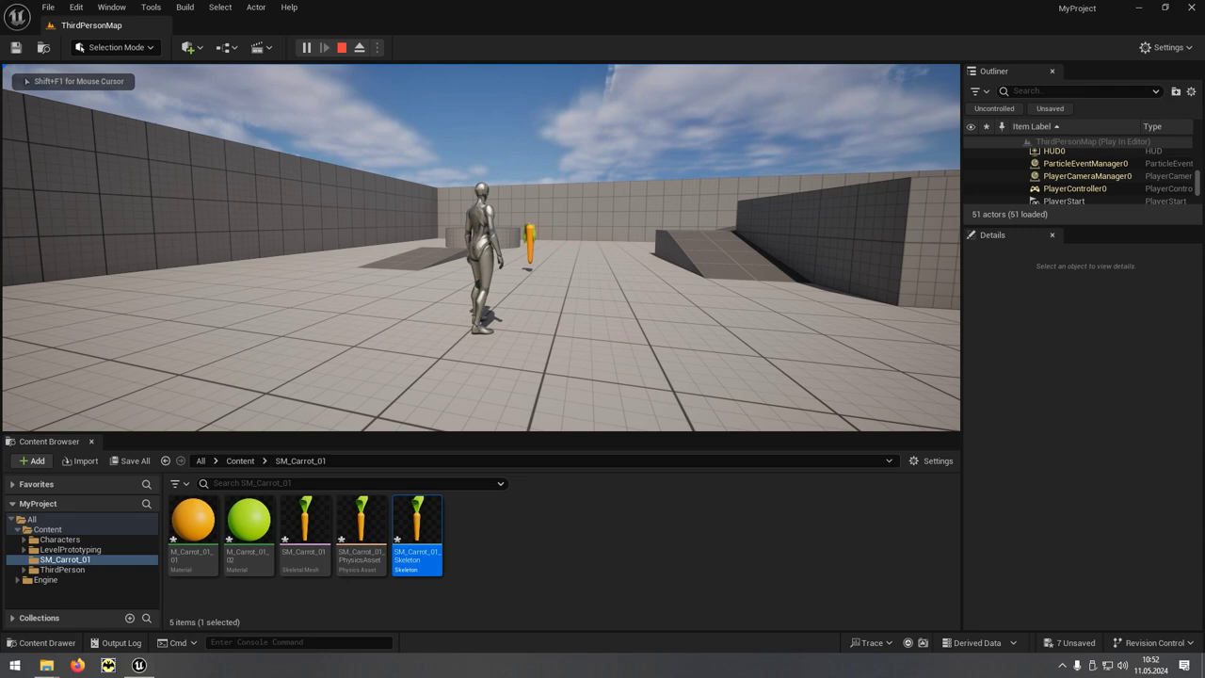
key(Escape)
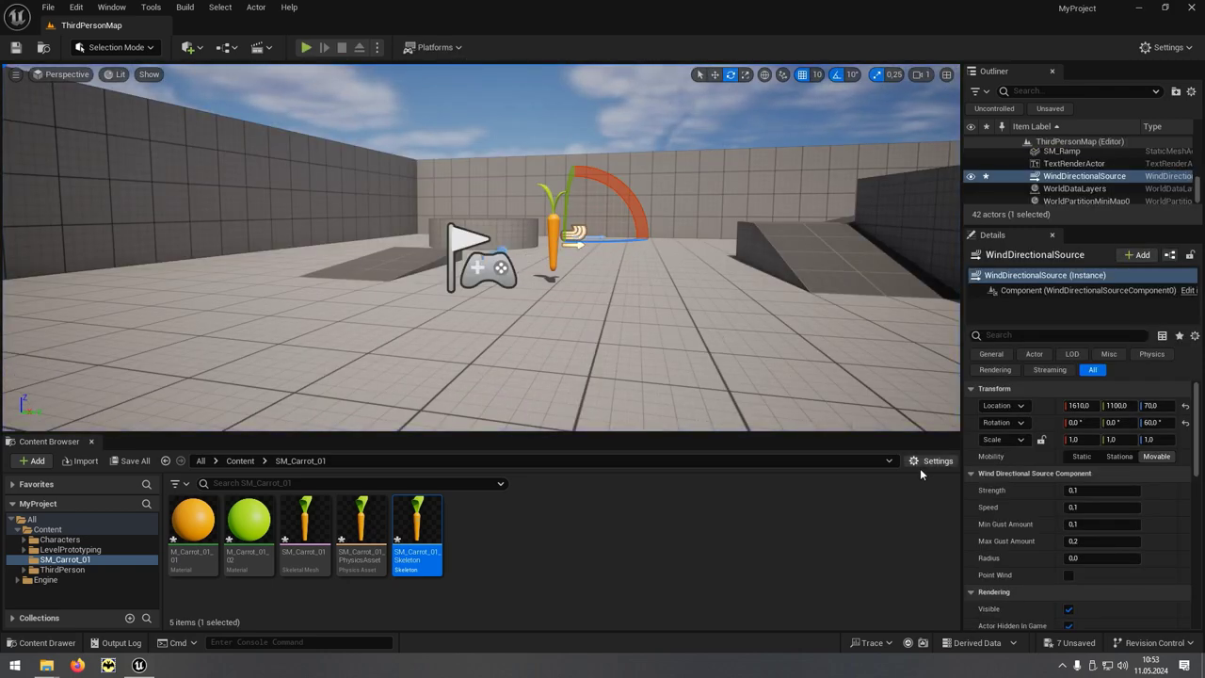
- Change the Wind Directional Source Component Speed from 0.1 to 5.0
click(1086, 508)
text(5)
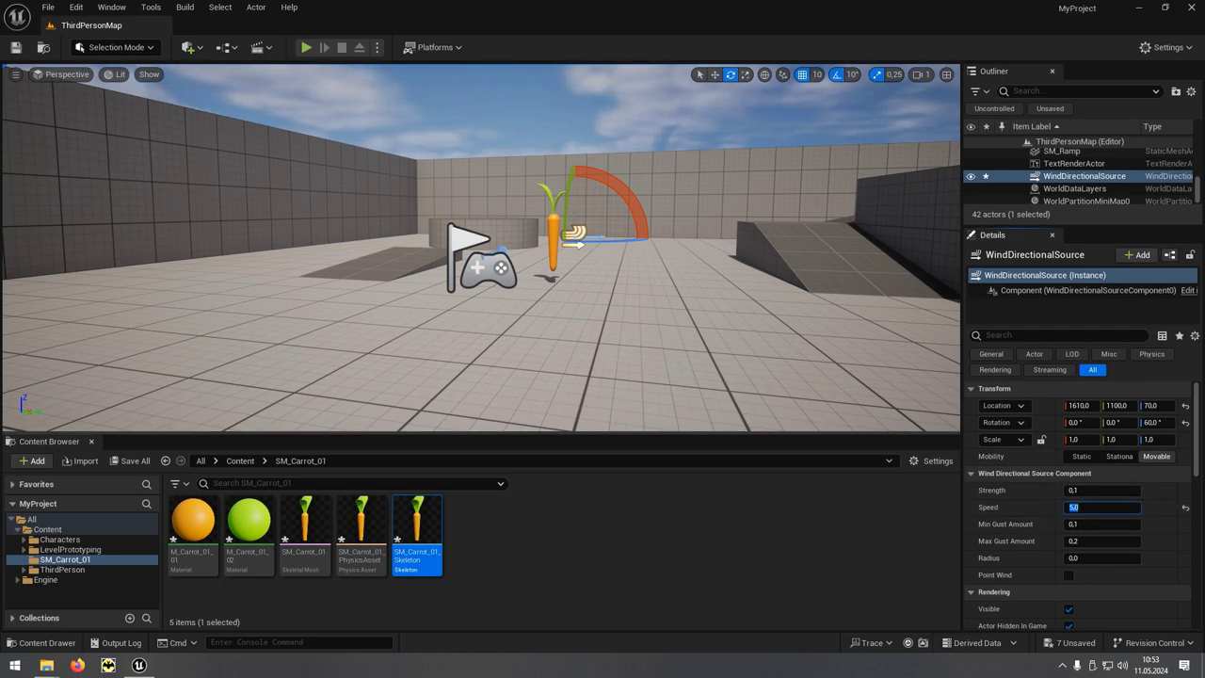
- Play the level, run the character to the carrot, then stop the session
click(305, 47)
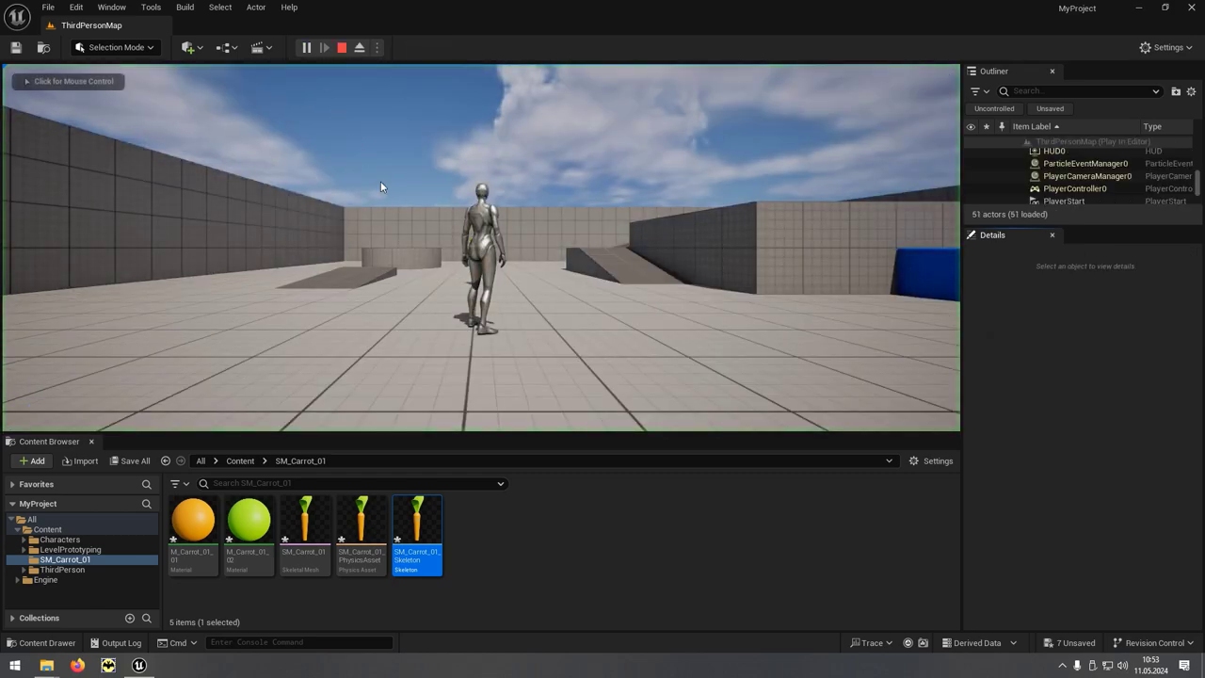
click(463, 289)
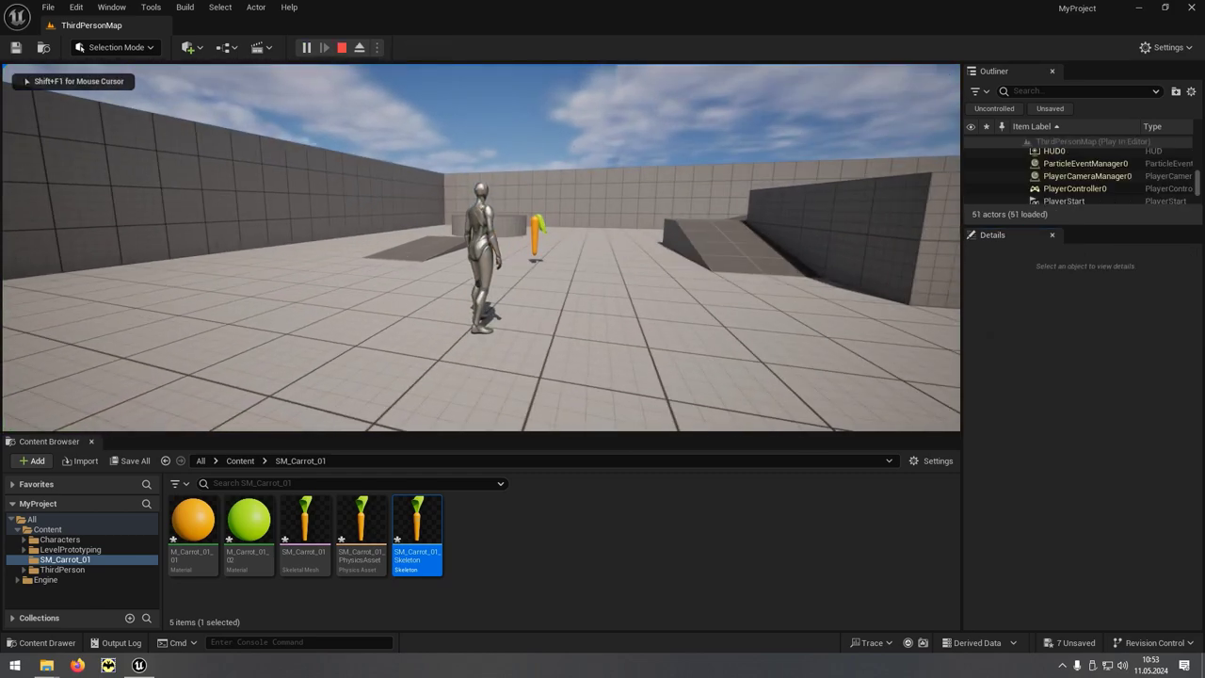
key(w)
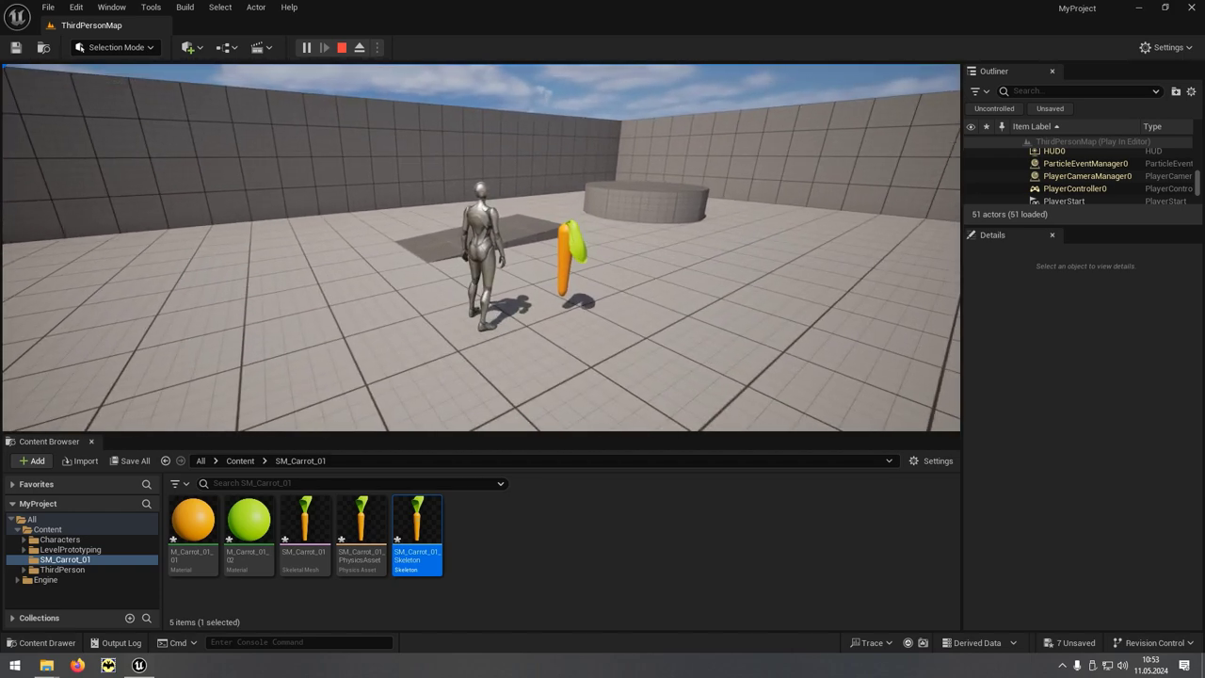
key(Escape)
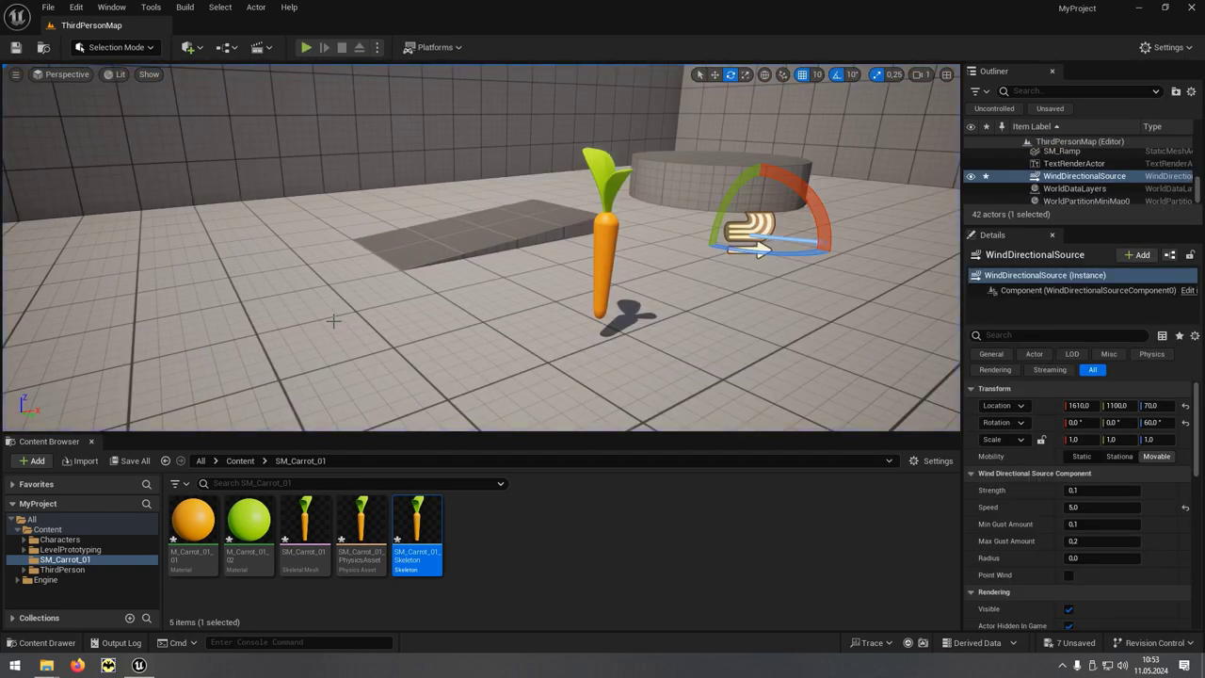
- Set the wind Speed to 10.0, then replay the level and walk around the carrot
click(1091, 507)
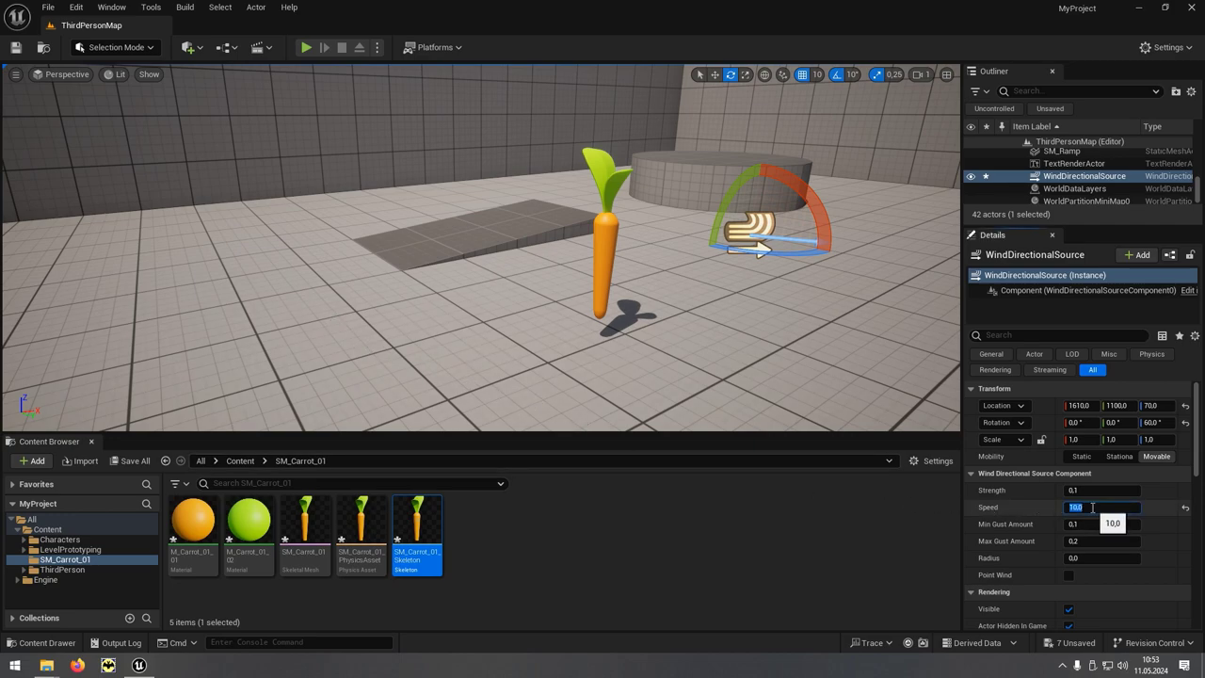
click(306, 48)
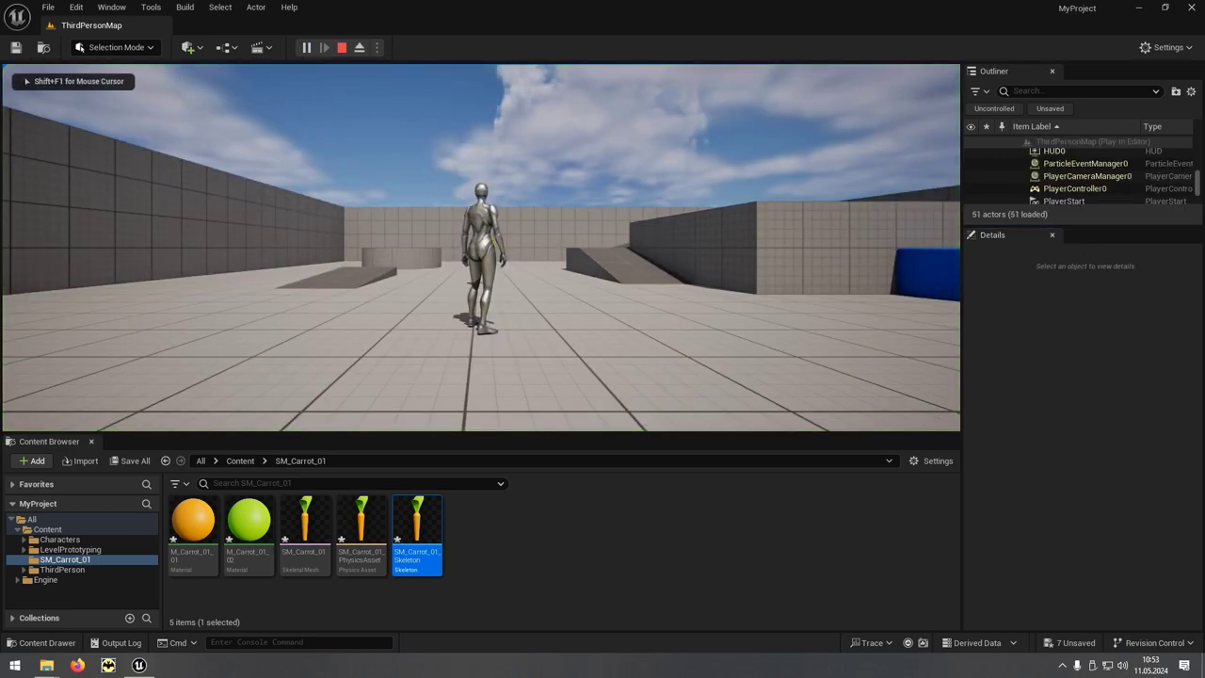
key(w)
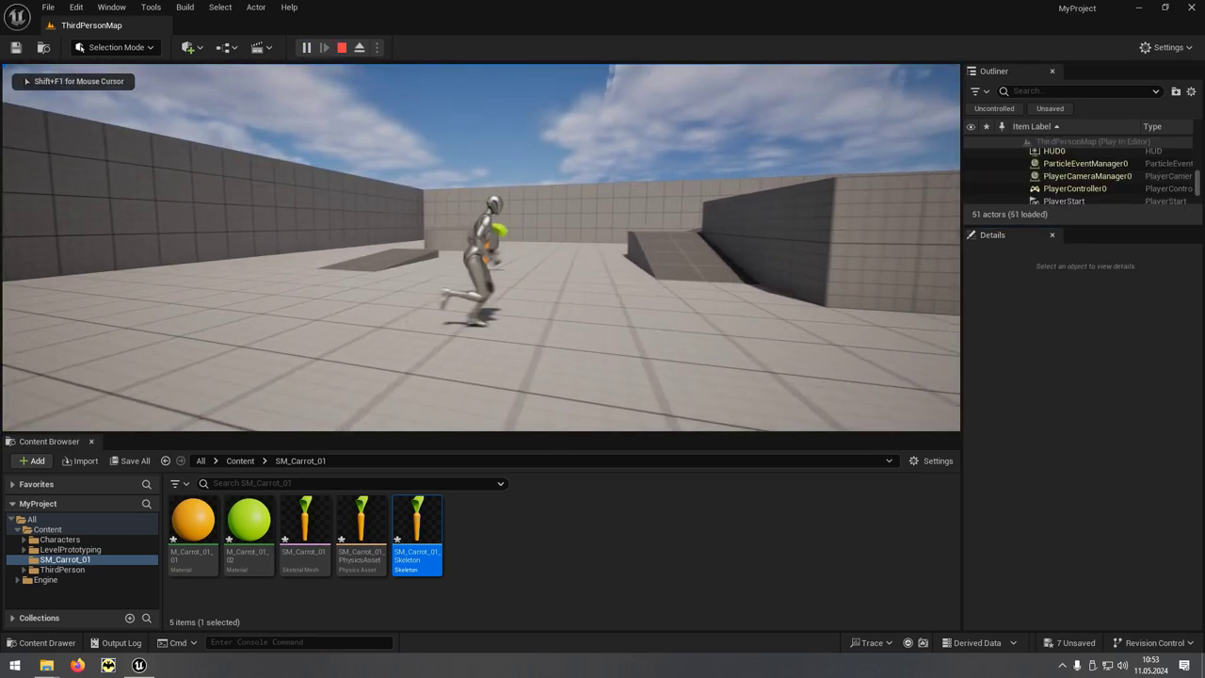